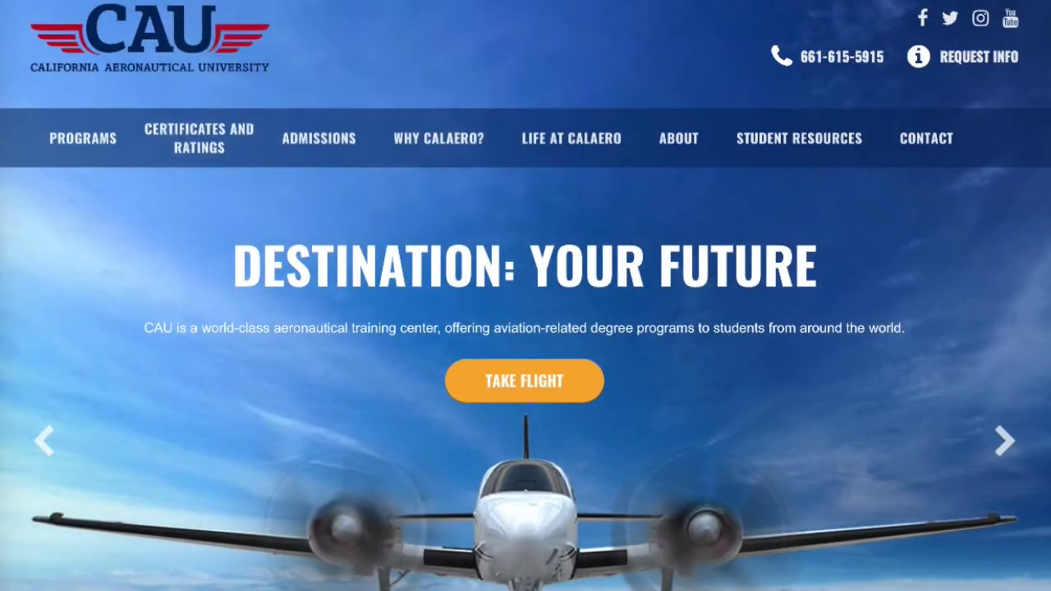
Go to iacra.faa.gov and begin registering as an Applicant, agreeing to the Terms of Service.
type("iacra.faa.")
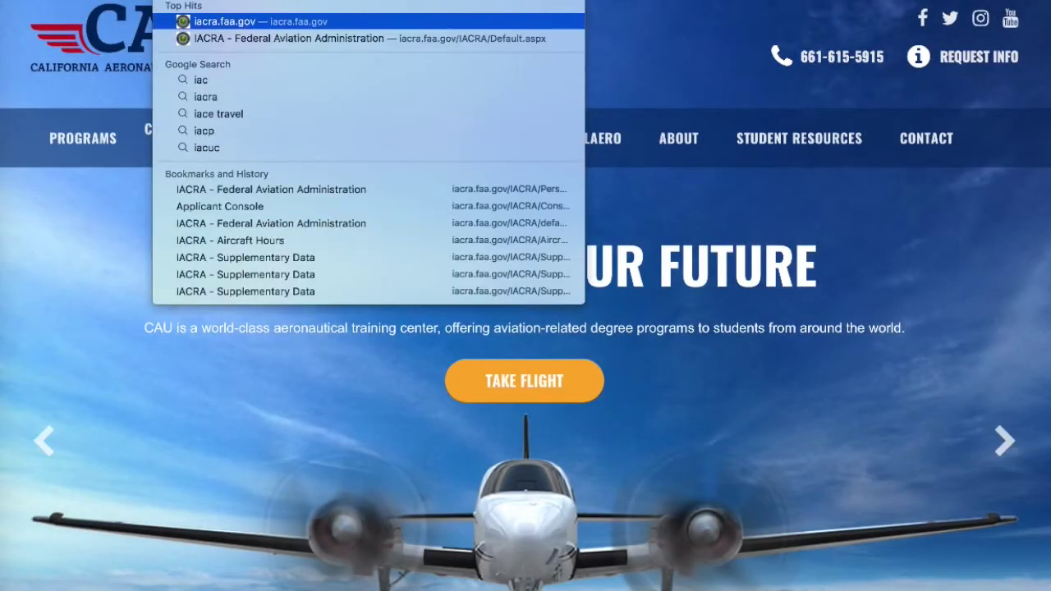
type("gov")
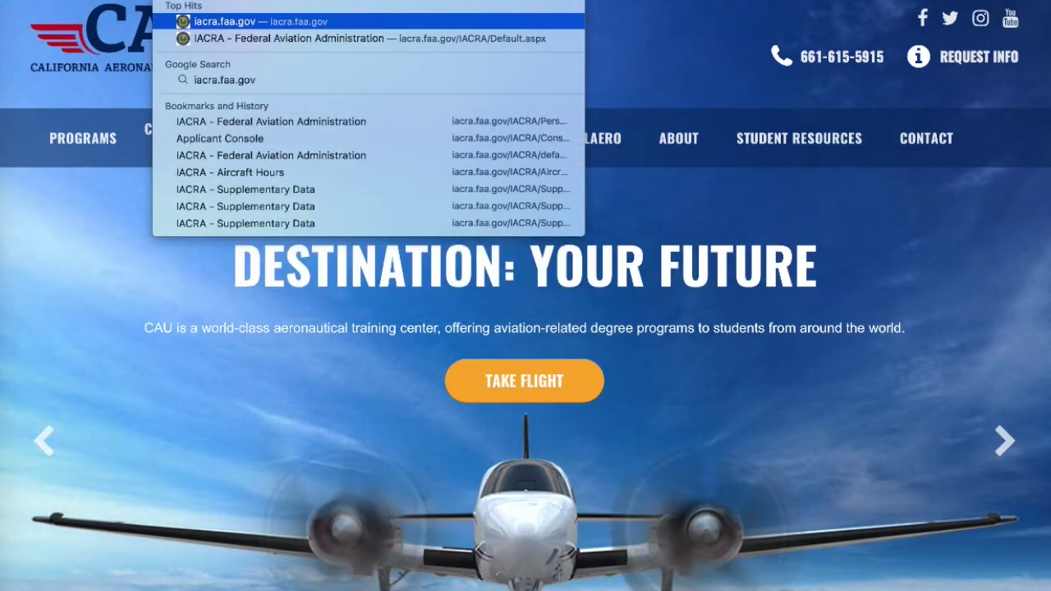
key("Return")
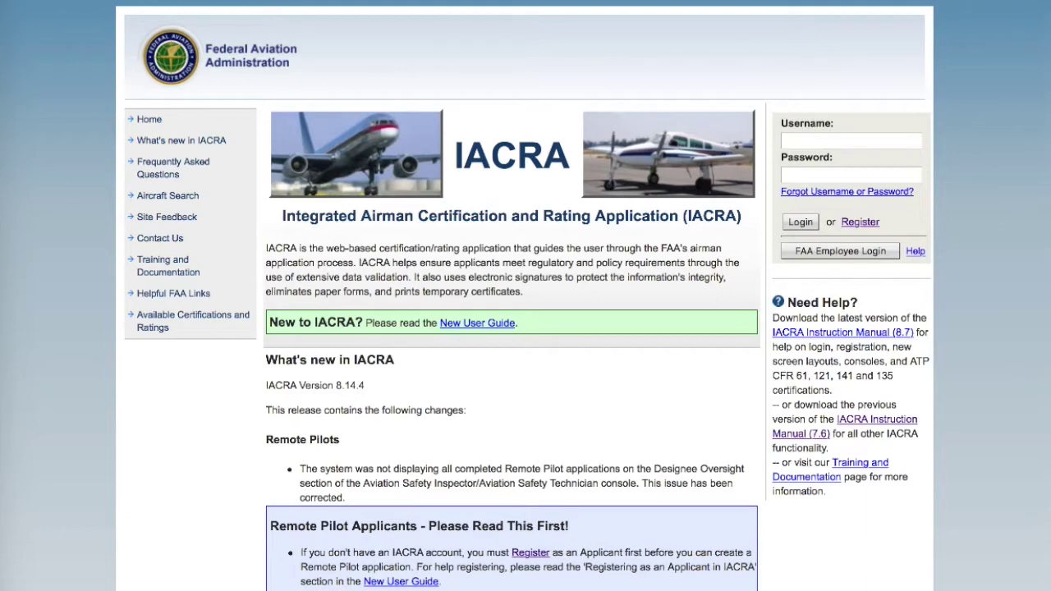
left_click(856, 224)
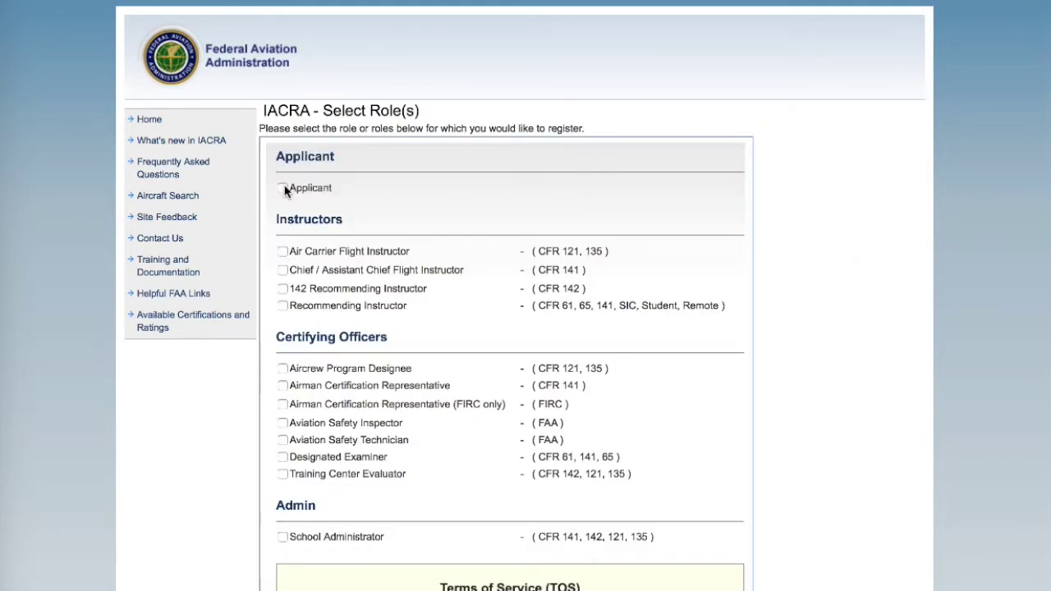
left_click(282, 188)
scroll(283, 191, "down", 5)
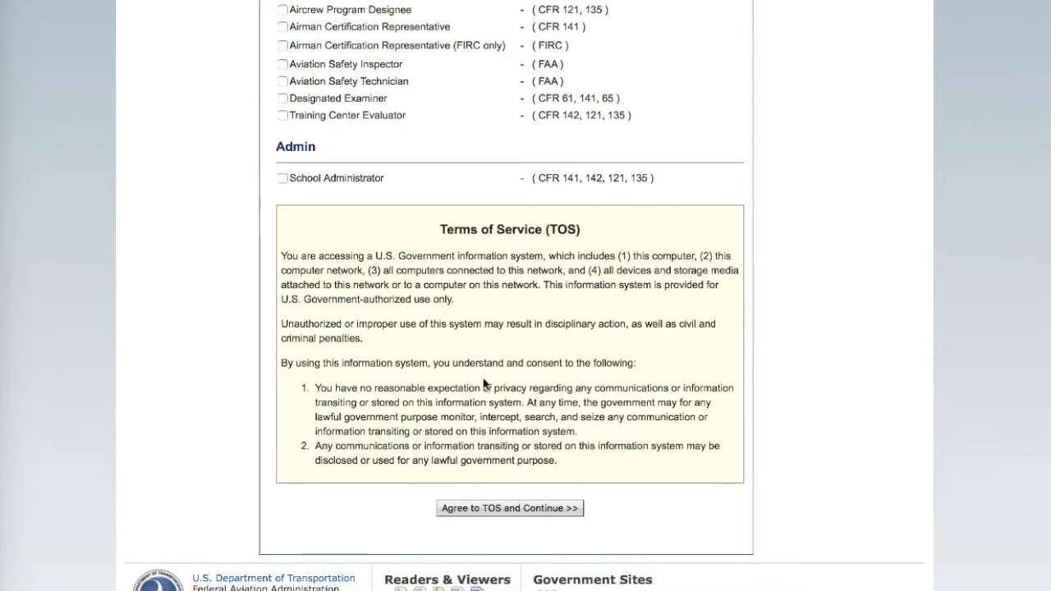
left_click(515, 507)
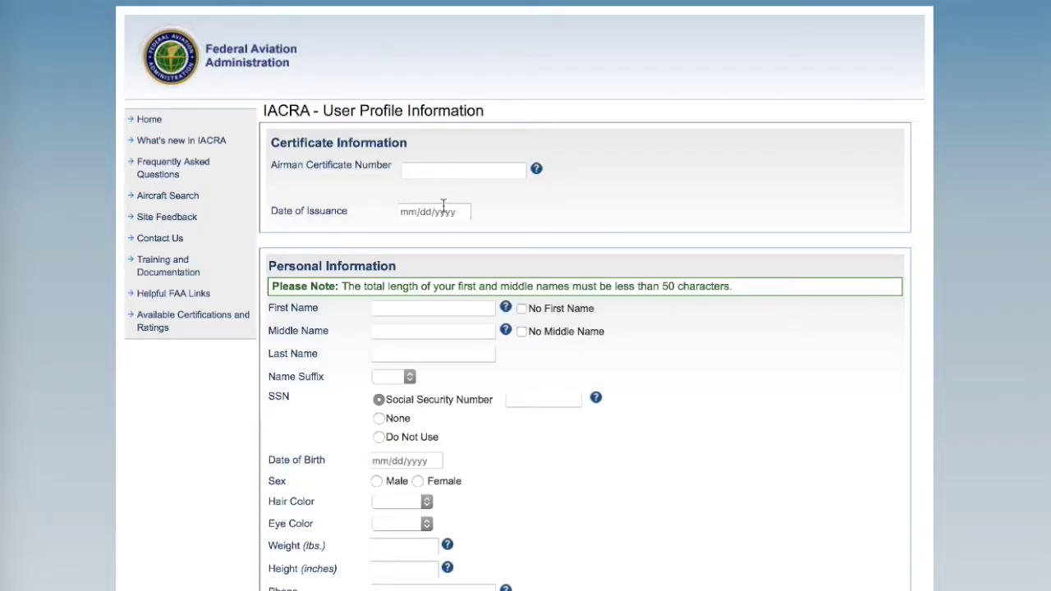
Enter the applicant's first and last name and mark No Middle Name.
scroll(444, 210, "down", 5)
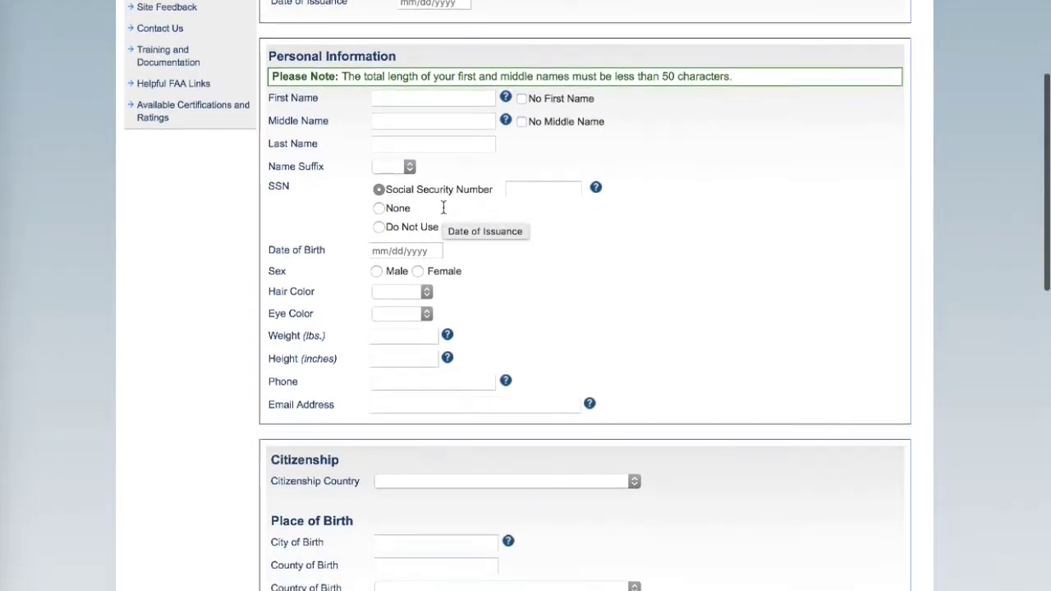
left_click(407, 85)
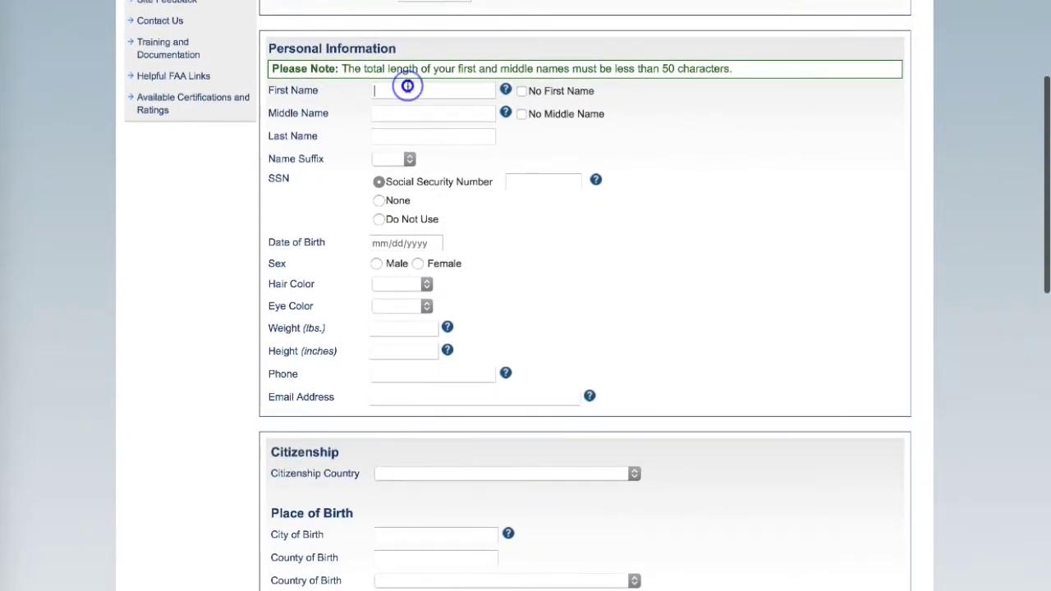
type("John")
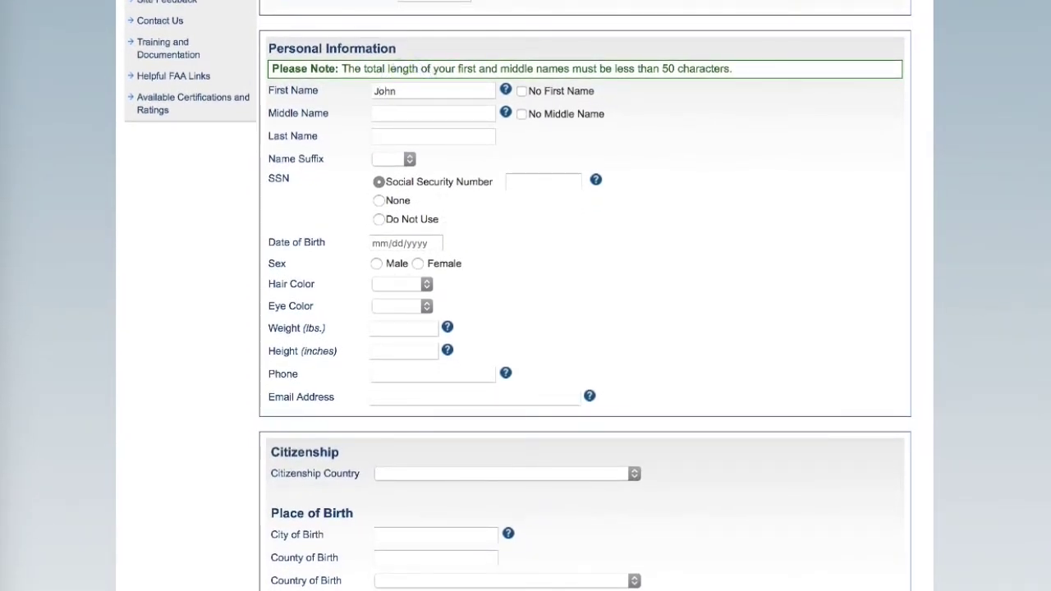
left_click(522, 114)
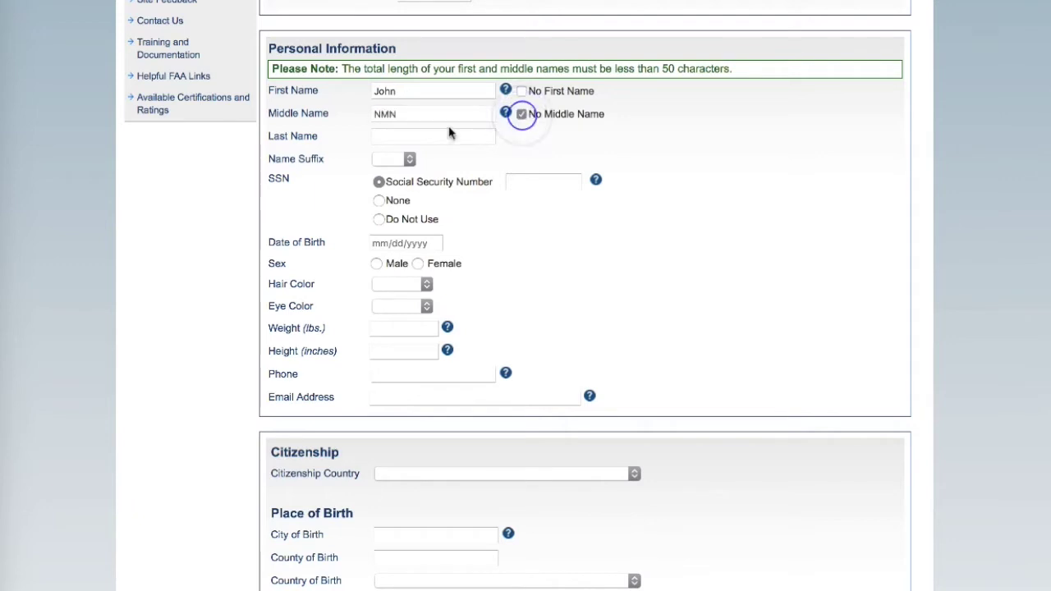
left_click(441, 133)
type("Smith")
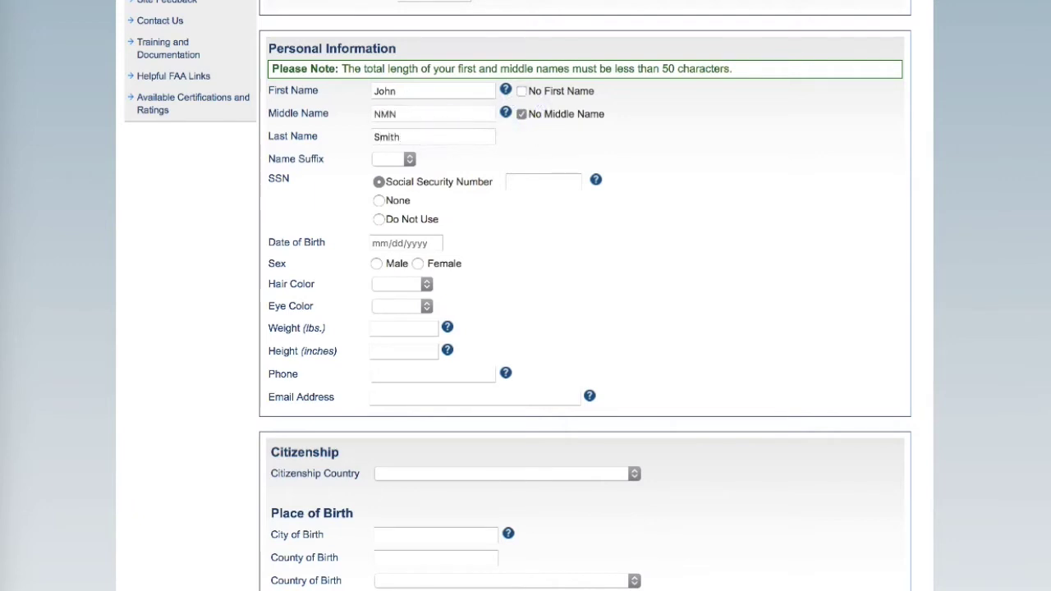
Leave Name Suffix blank, set SSN to Do Not Use, and start the birth date with 01/01.
left_click(408, 159)
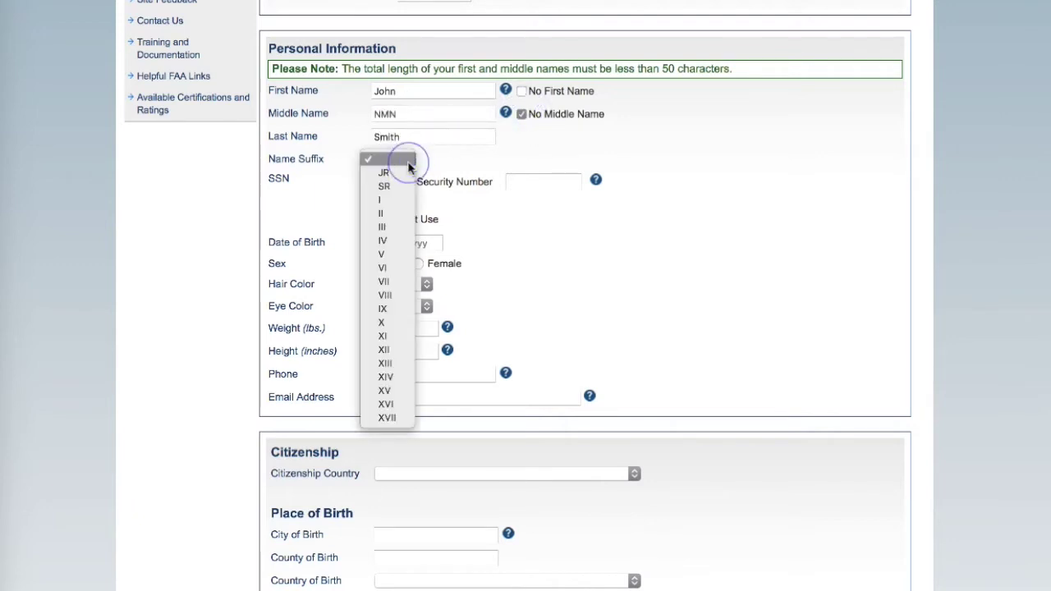
left_click(406, 162)
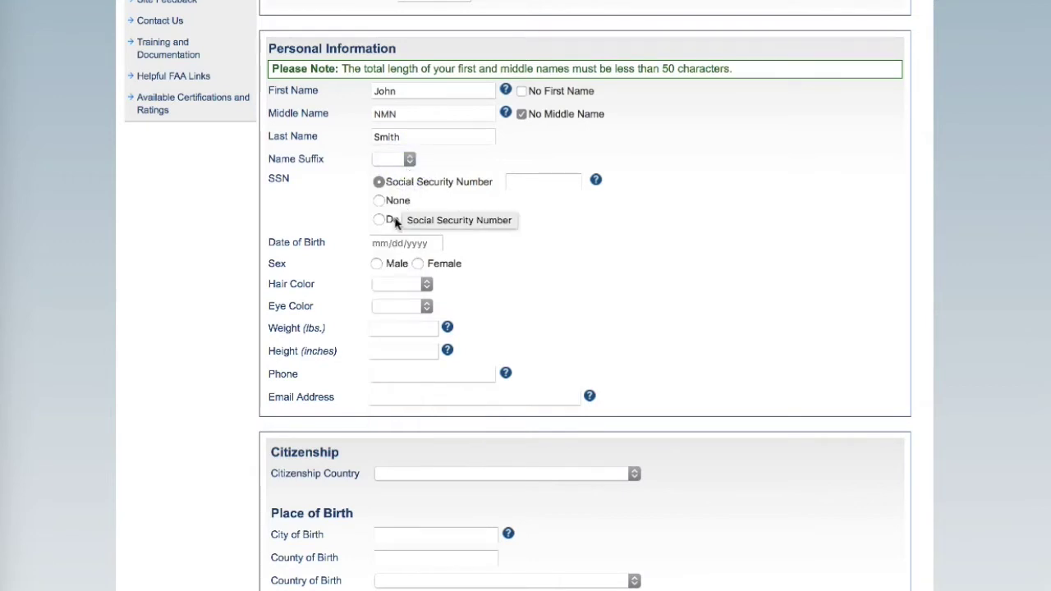
left_click(395, 221)
left_click(372, 243)
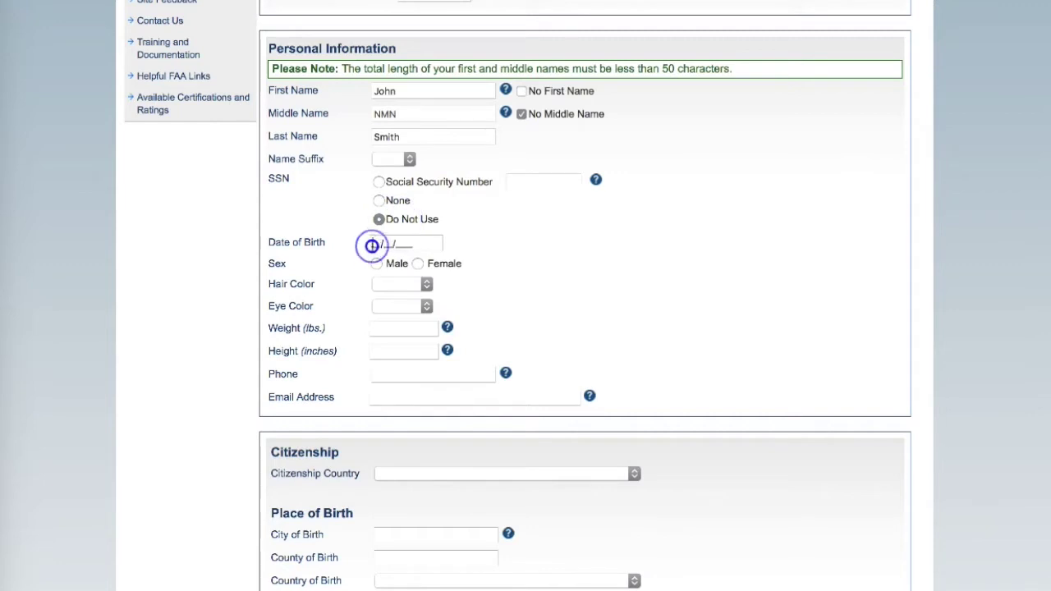
type("01/01")
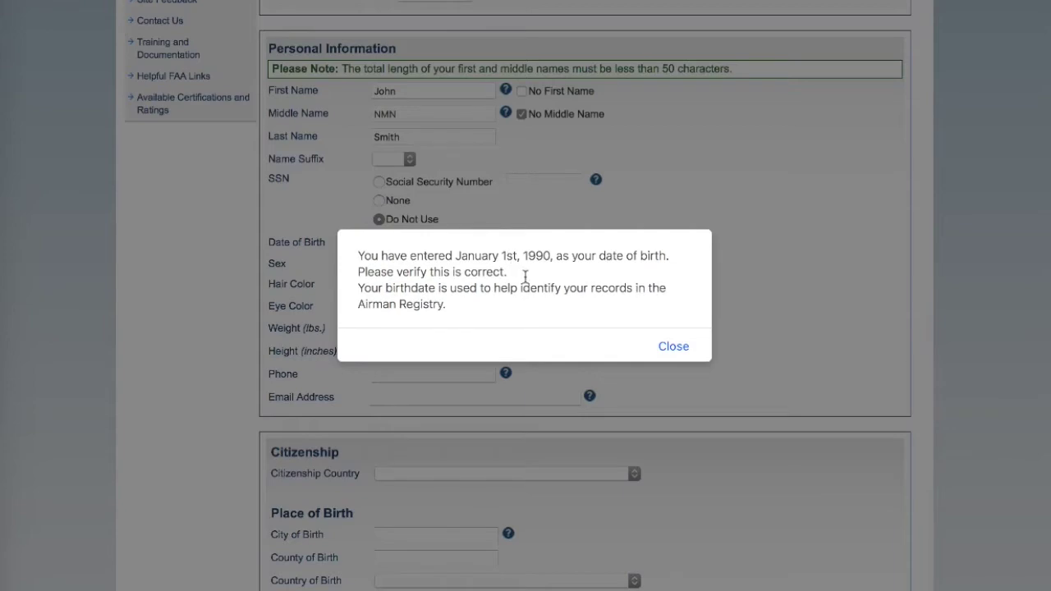
Dismiss the birth-date notice and set sex Male, hair BLOND and eyes BROWN.
left_click(667, 346)
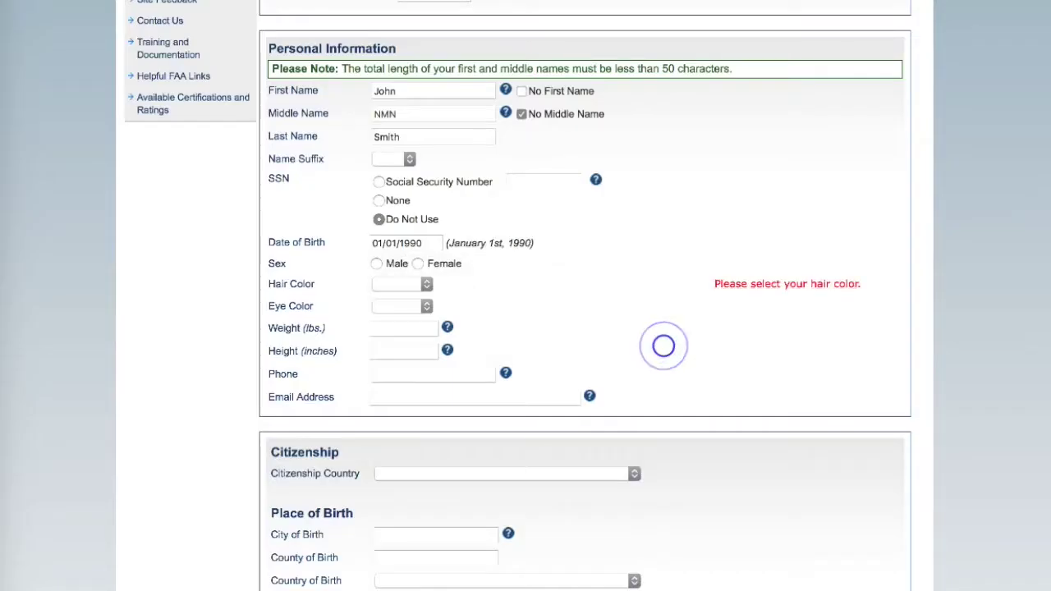
left_click(377, 264)
left_click(381, 285)
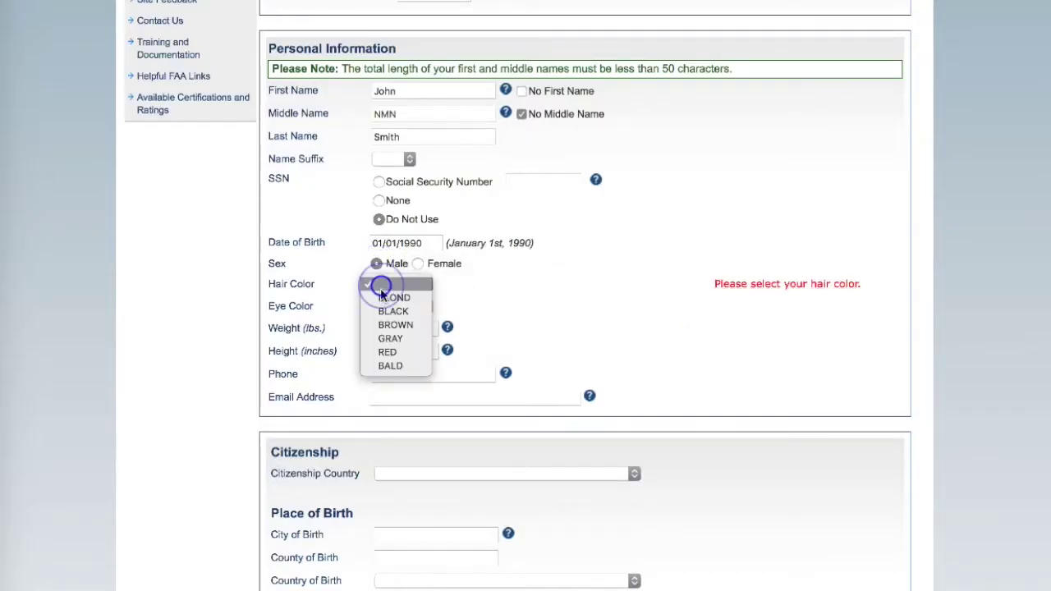
left_click(382, 298)
left_click(379, 304)
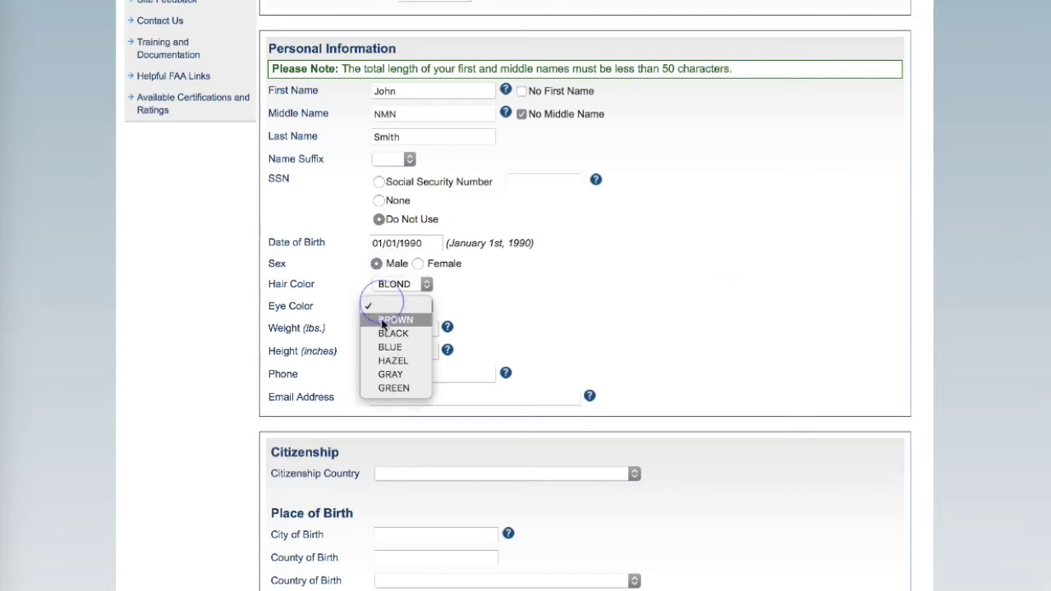
left_click(381, 321)
Enter weight 180 lbs, height 70 inches, and the applicant's phone number and e-mail.
left_click(383, 327)
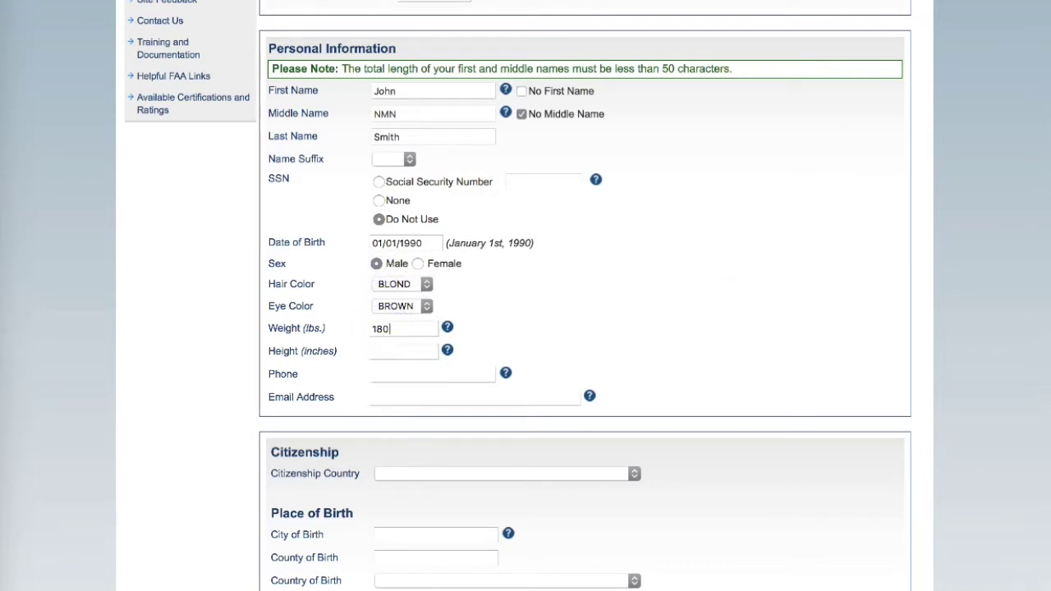
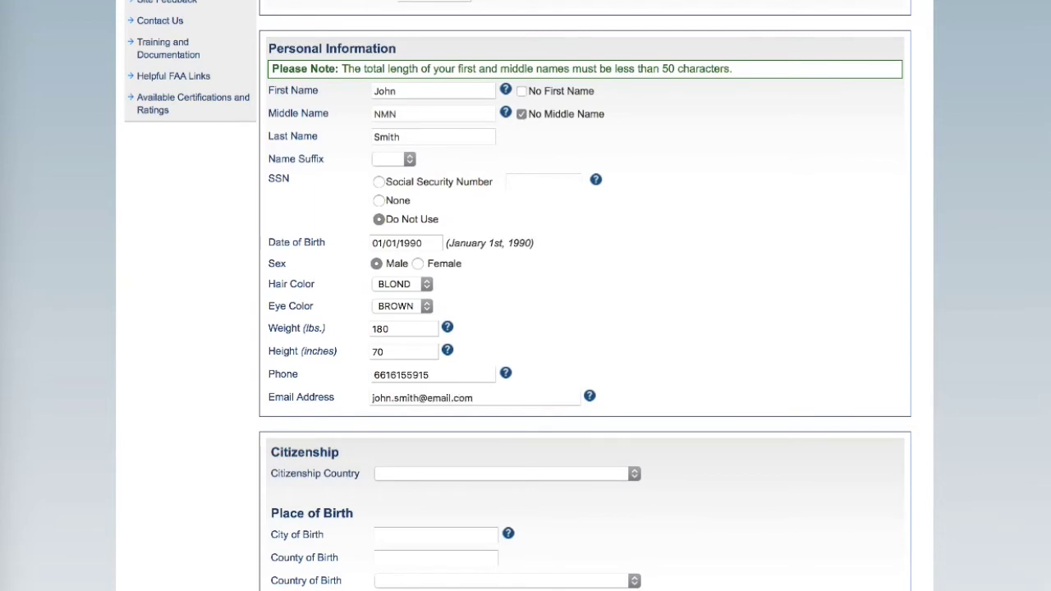
scroll(415, 93, "down", 5)
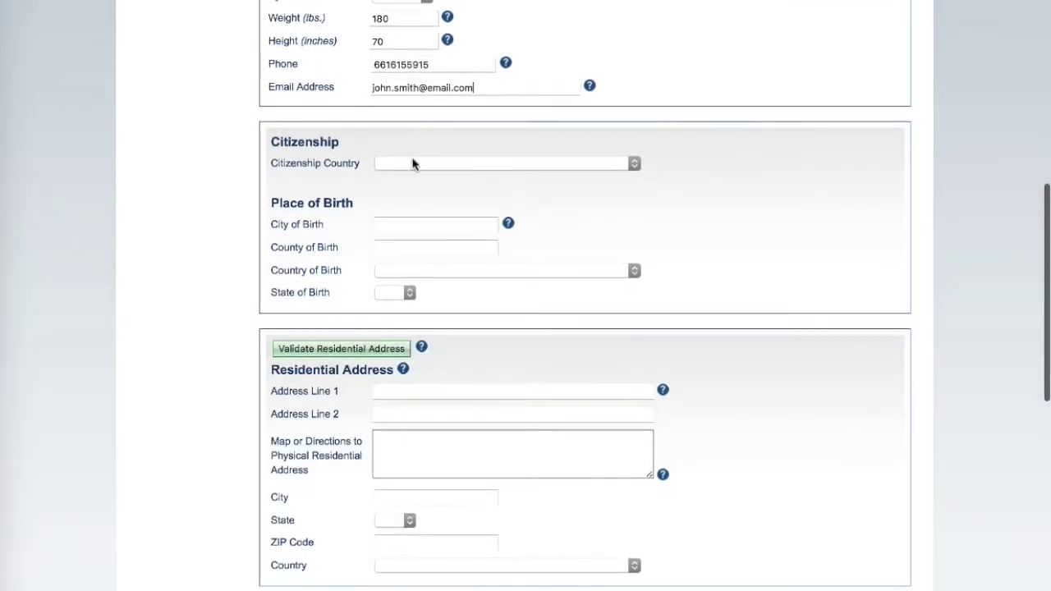
Set citizenship to UNITED STATES and birth city to Bakersfield.
left_click(413, 163)
left_click(413, 176)
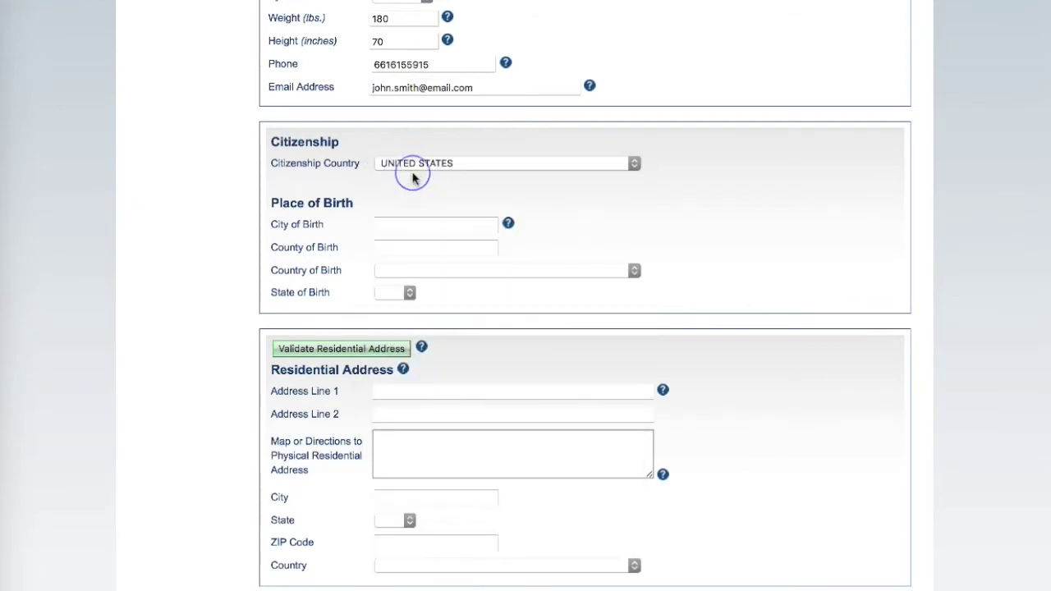
left_click(403, 223)
type("Bak")
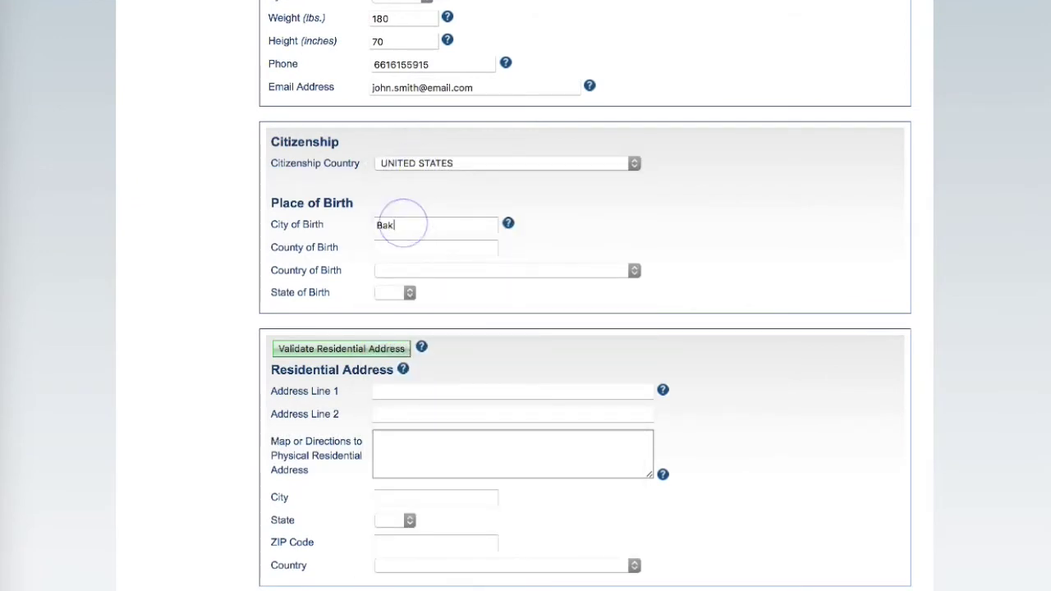
type("ersfield")
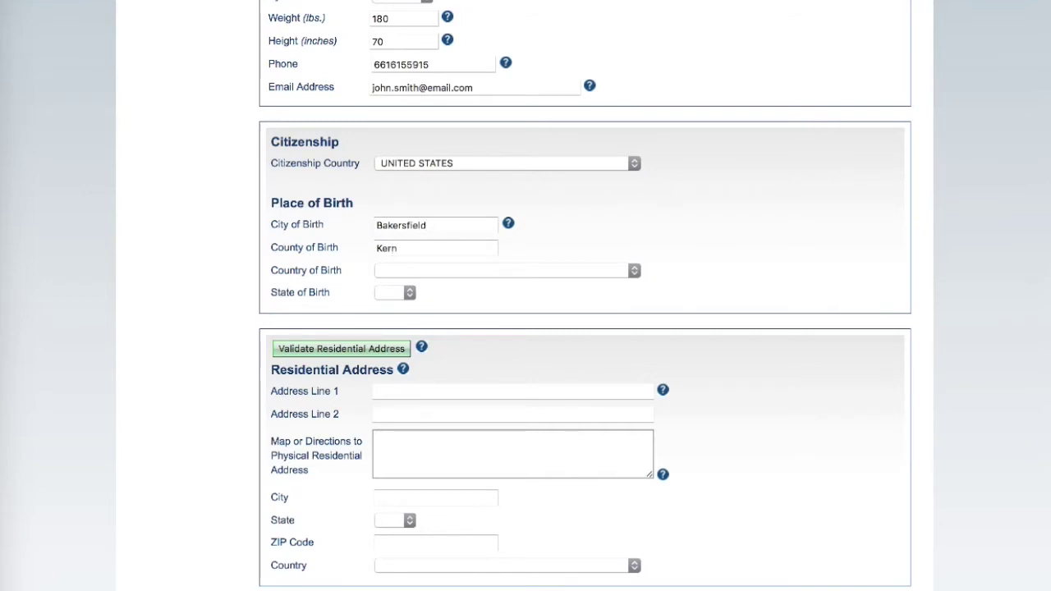
type("u")
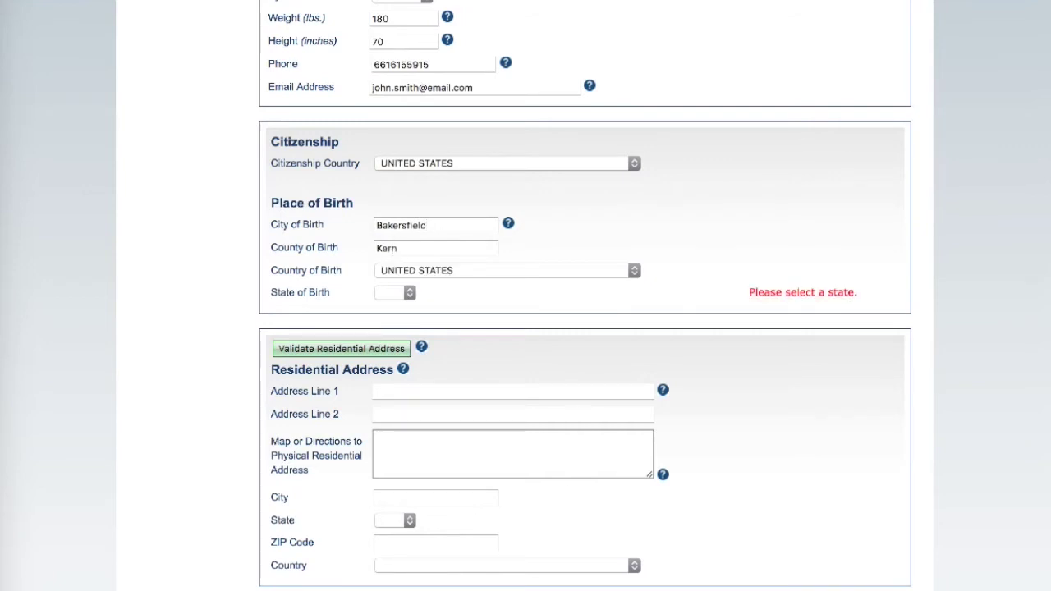
Enter the residential street and city, state CA, country United States, and validate the address.
left_click(399, 392)
type("123 Airport Drive")
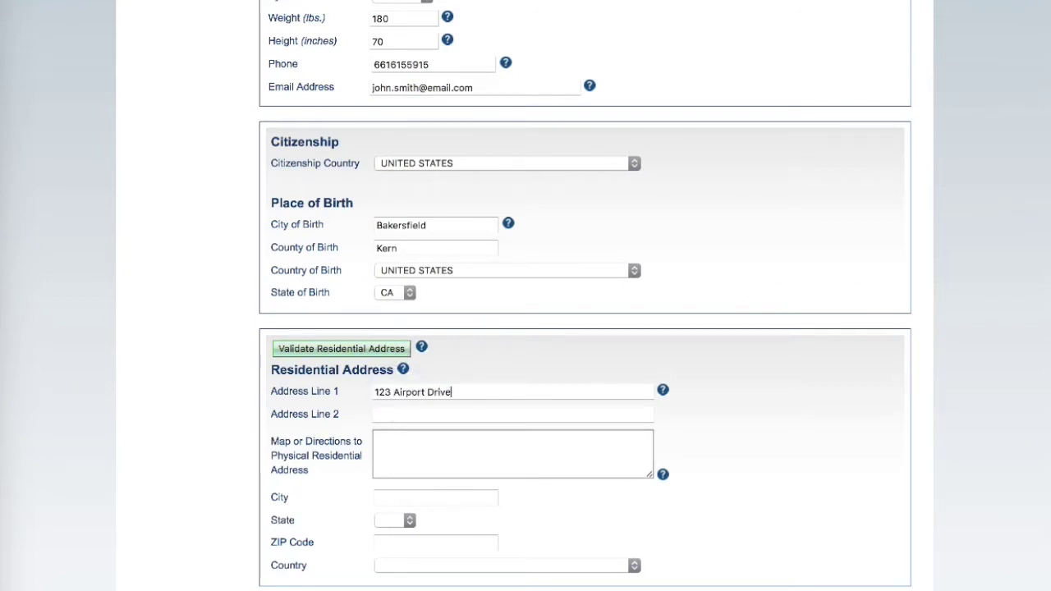
left_click(375, 414)
left_click(378, 497)
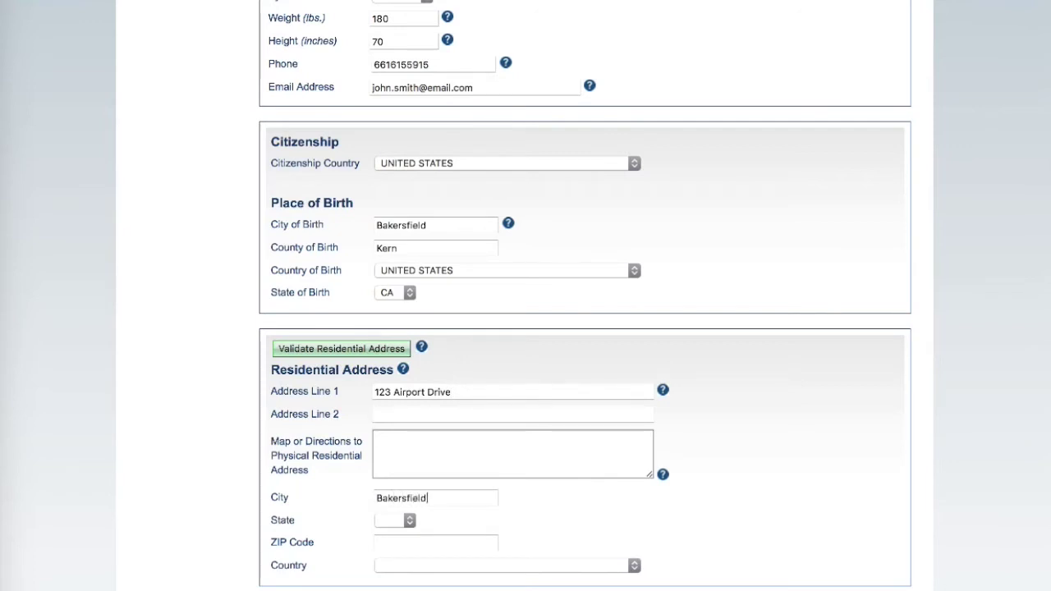
key("Tab")
type("CA")
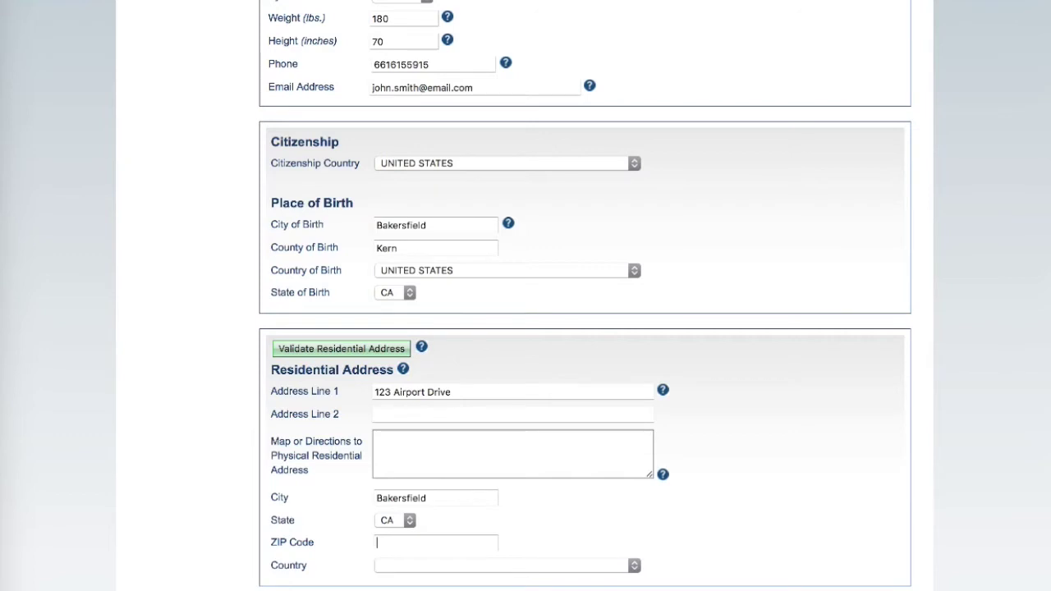
key("Tab")
type("U")
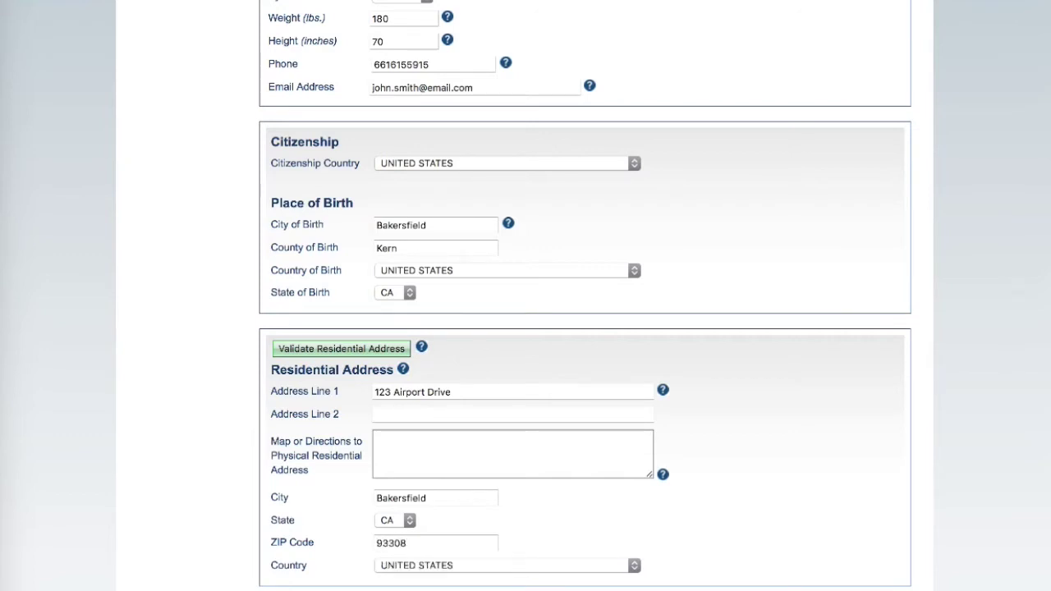
left_click(340, 352)
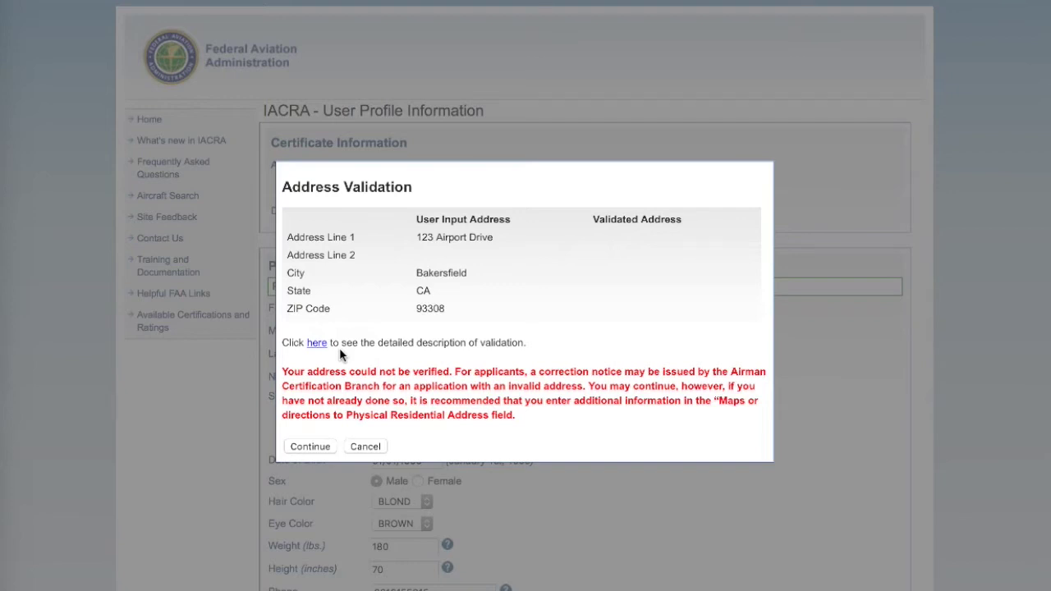
Continue past the Address Validation warning, keeping the unverified residential address.
left_click(307, 447)
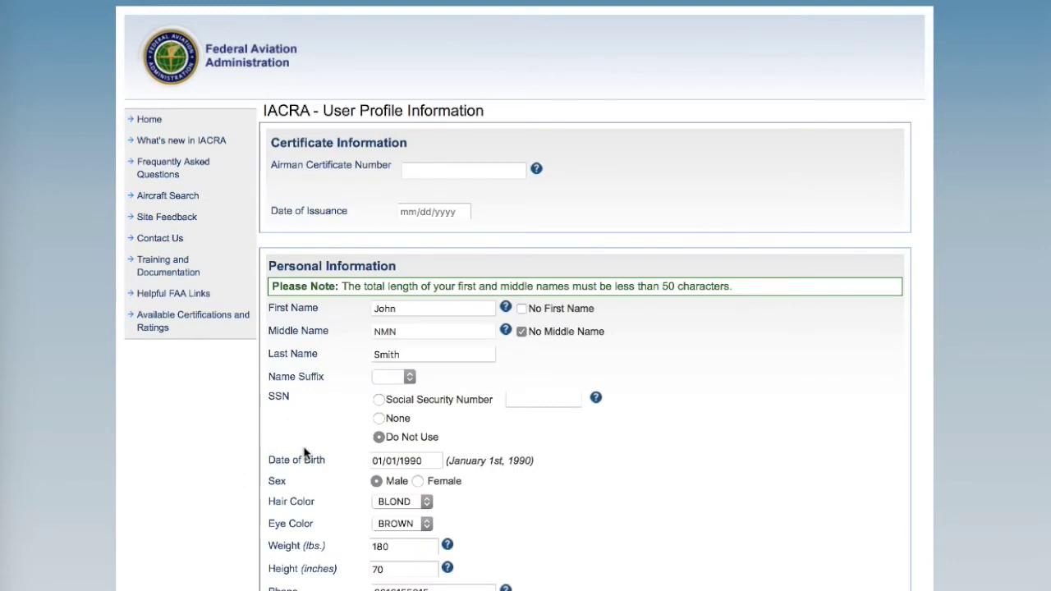
scroll(303, 453, "down", 5)
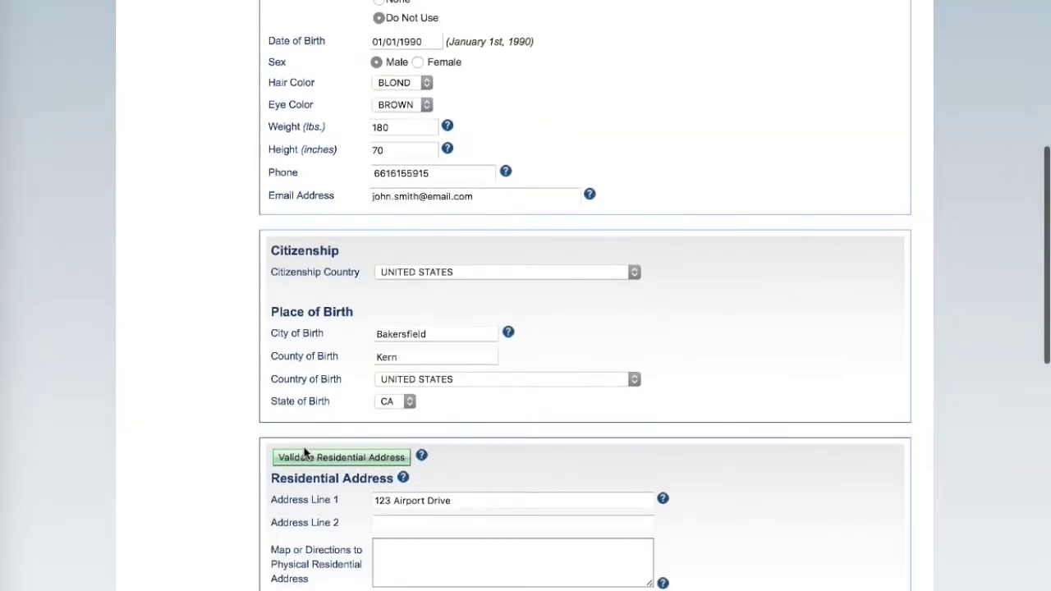
Enable Special Mailing Address and enter its street, city, ZIP, state CA and country United States.
scroll(304, 453, "down", 3)
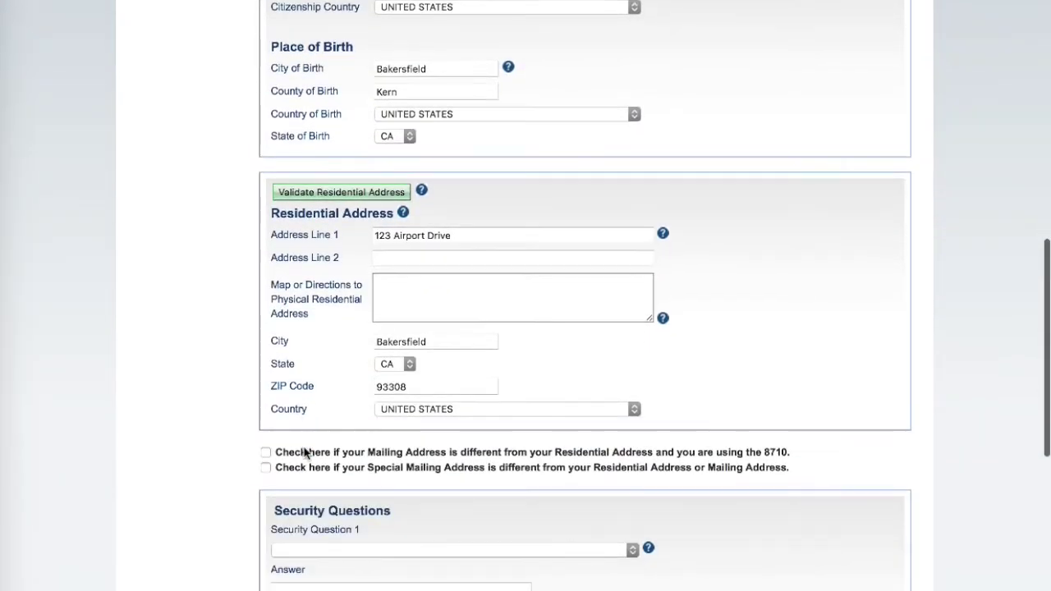
left_click(265, 469)
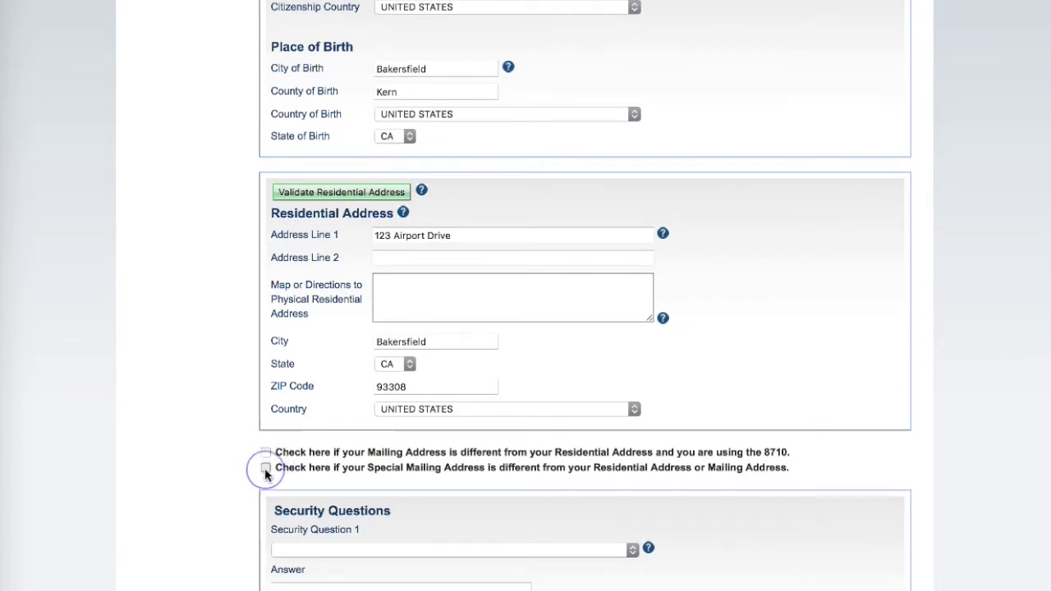
scroll(264, 474, "down", 10)
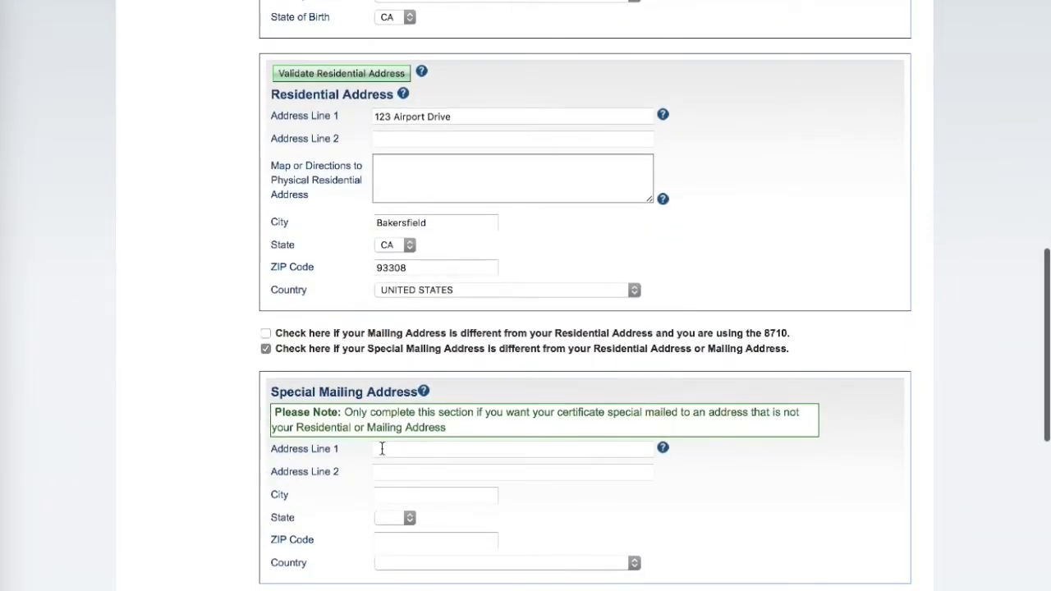
left_click(383, 449)
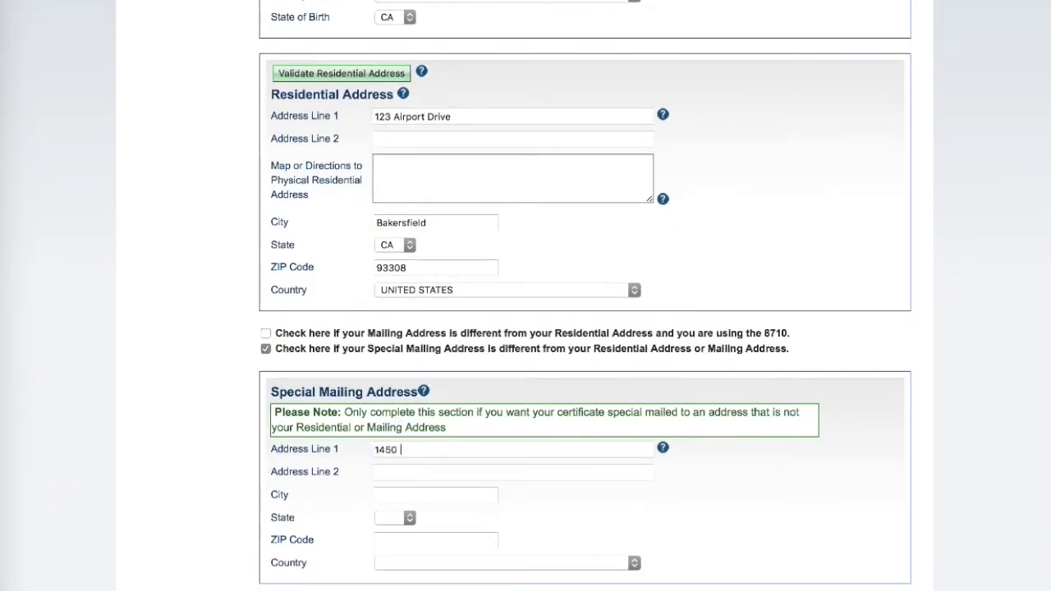
key("Tab")
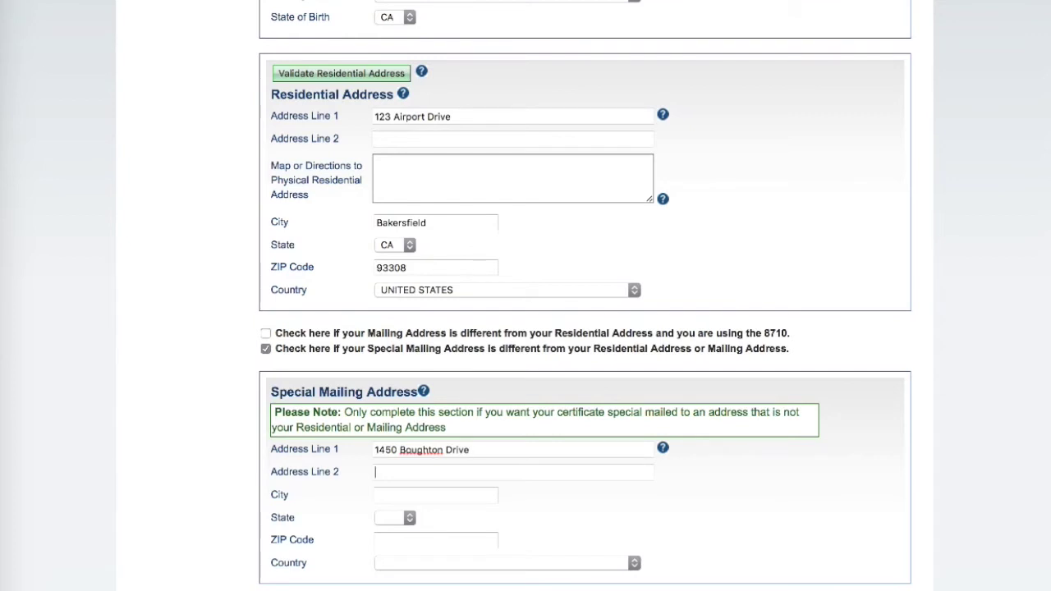
type("Bakersfield")
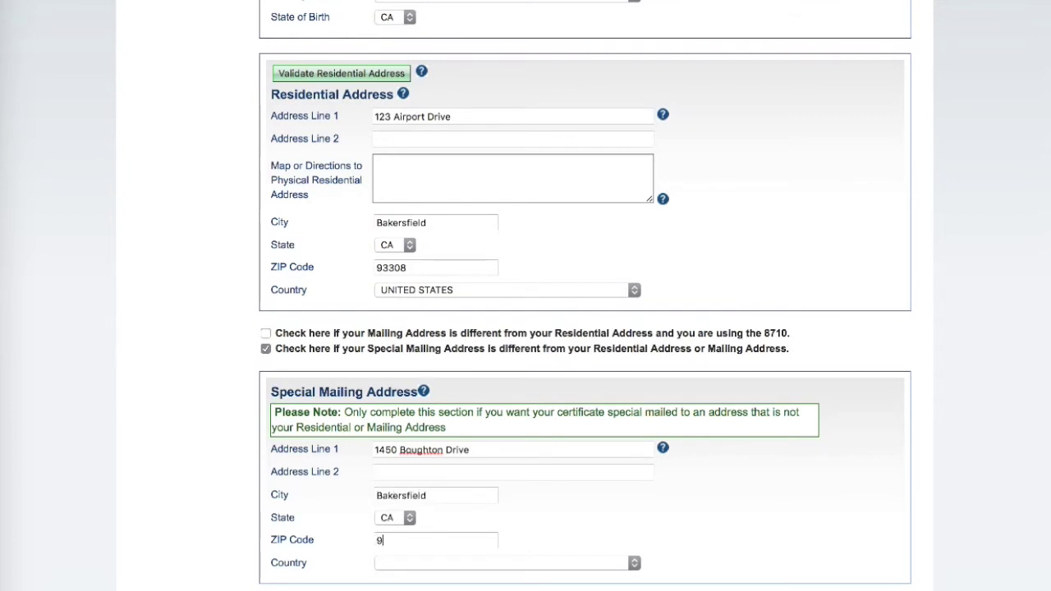
type("93308")
key("Tab")
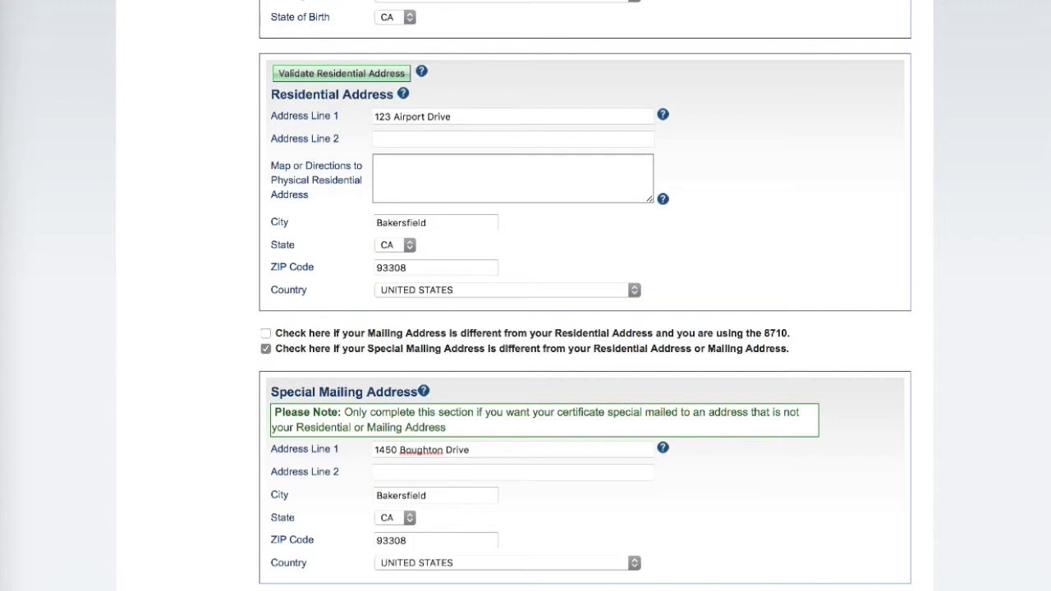
scroll(585, 296, "down", 5)
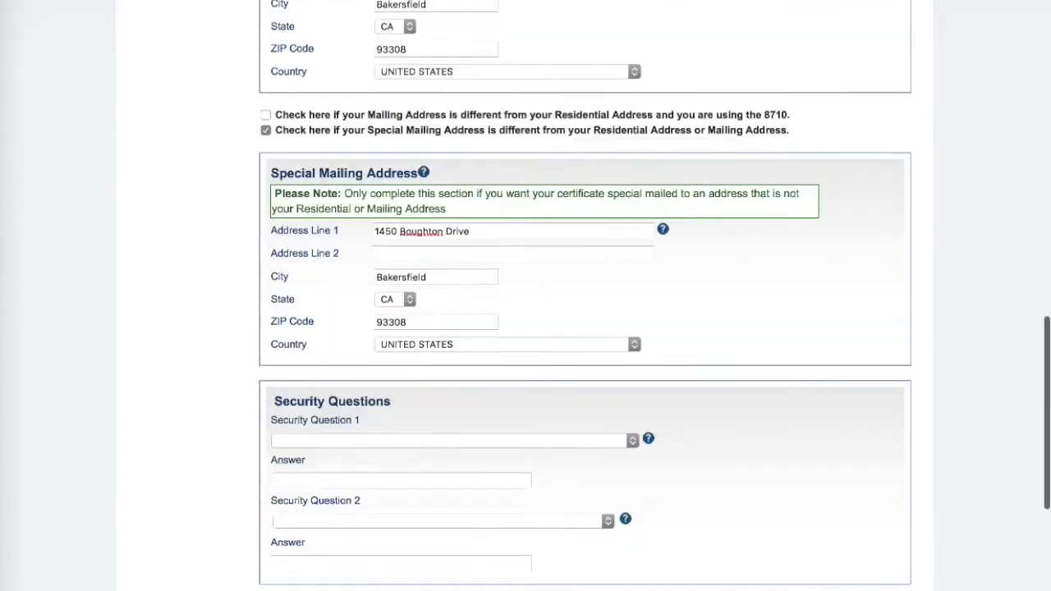
Choose the childhood phone number question as Security Question 1 and answer it.
scroll(390, 451, "down", 2)
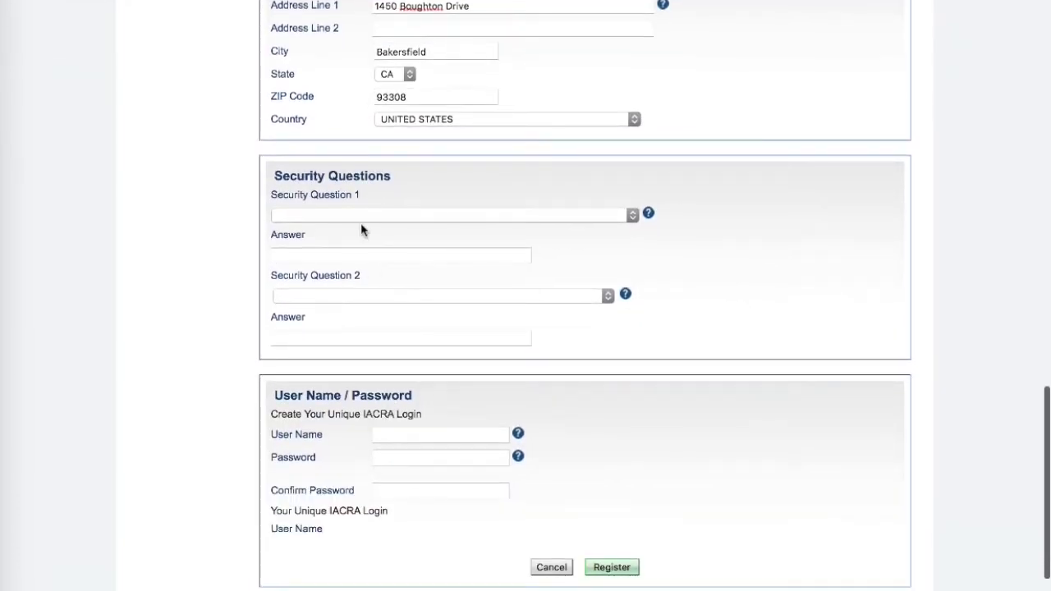
left_click(362, 217)
left_click(359, 228)
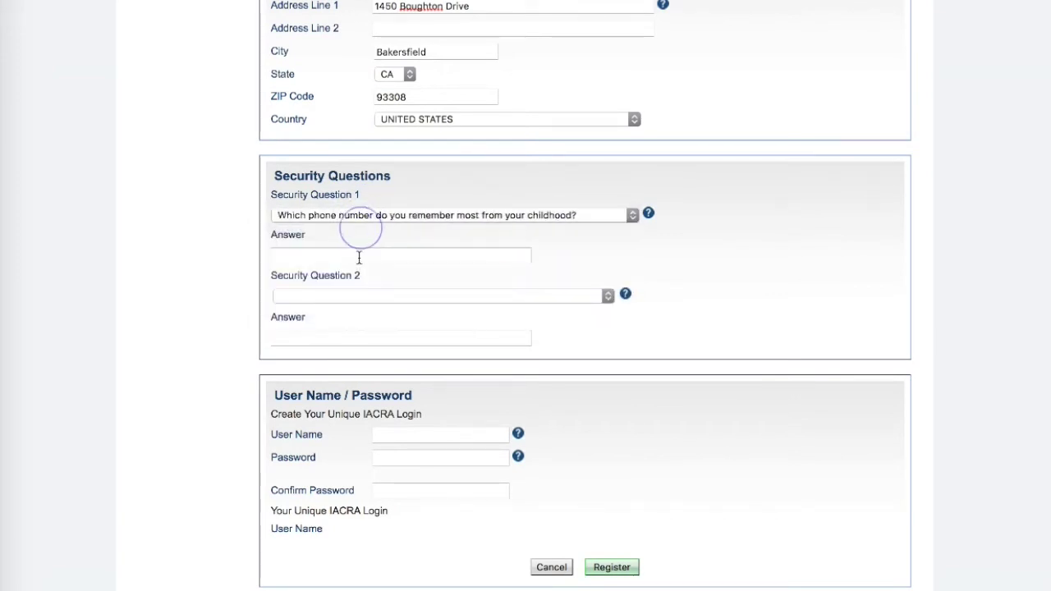
left_click(358, 258)
type("6156150000")
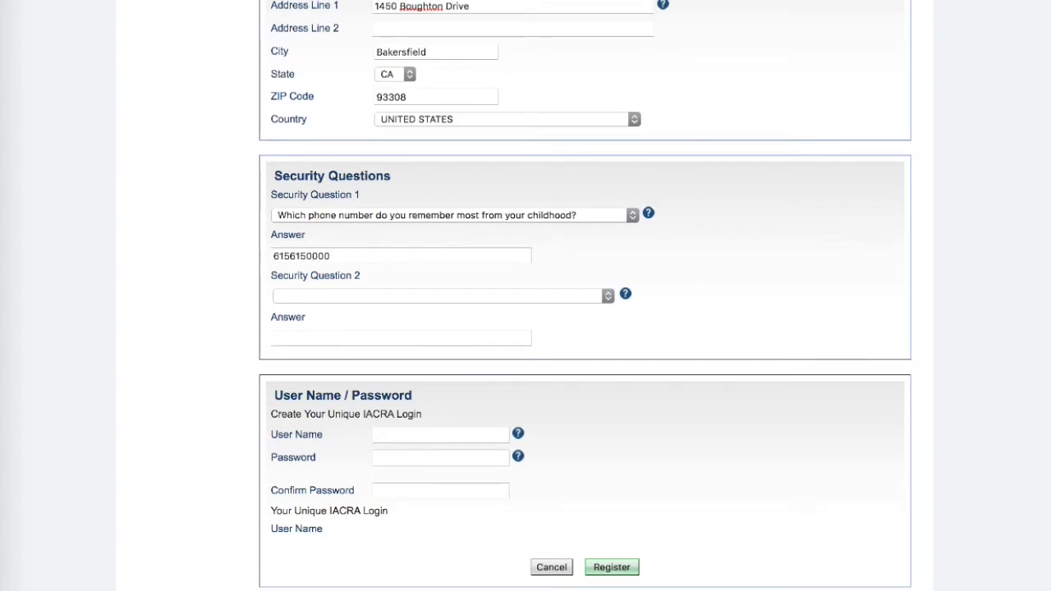
Choose the first car or bike make question as Security Question 2 and answer it.
left_click(358, 295)
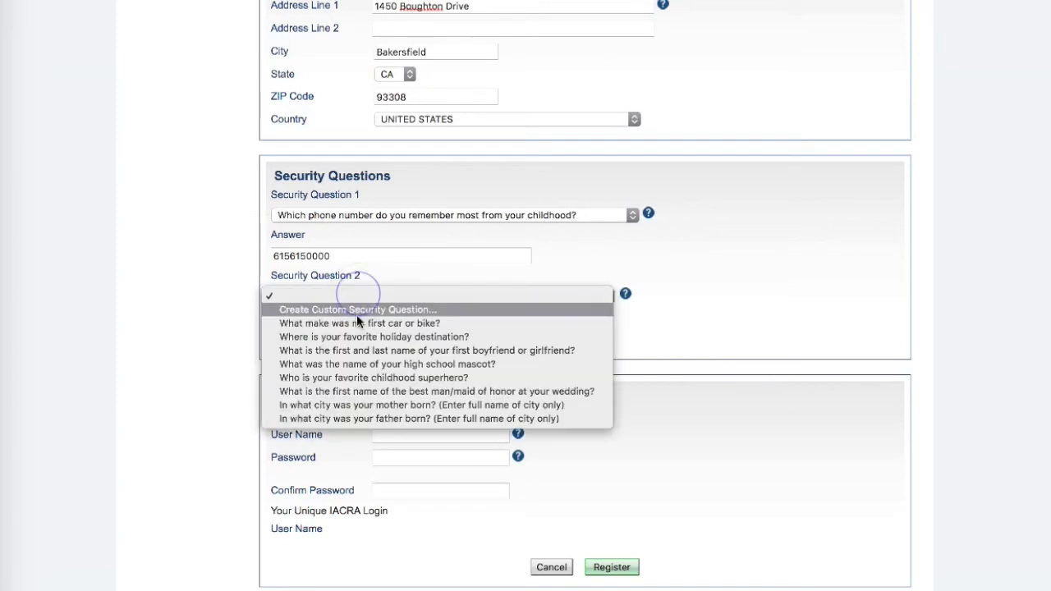
left_click(358, 323)
left_click(353, 339)
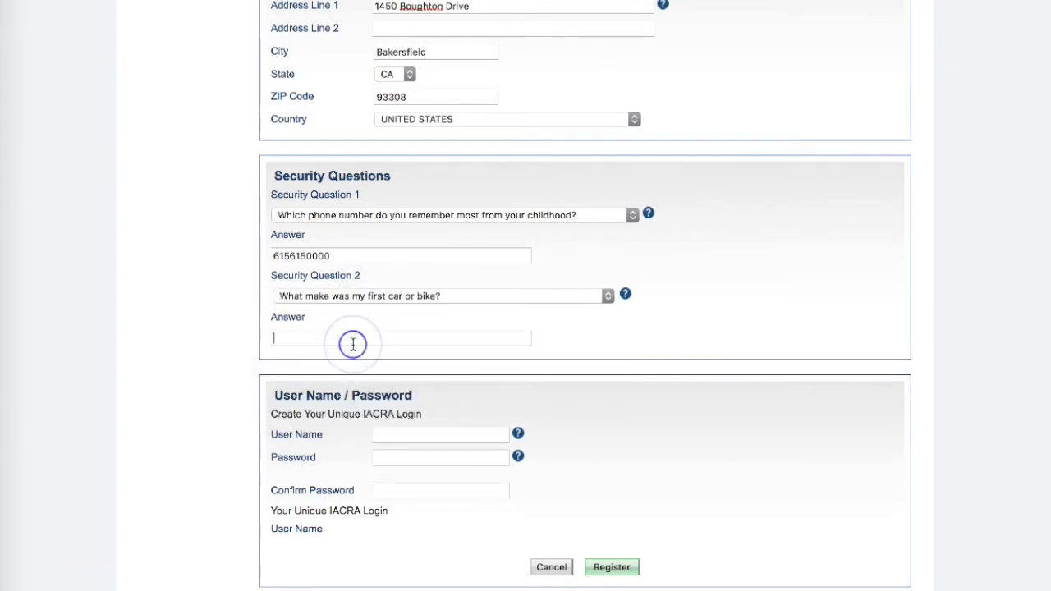
type("Toy Car")
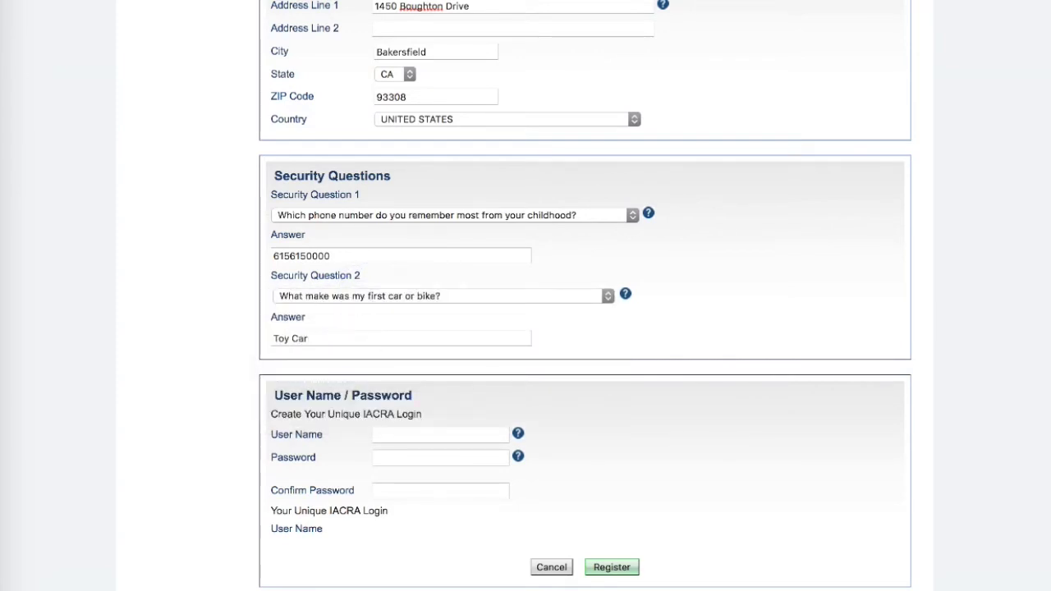
left_click(392, 437)
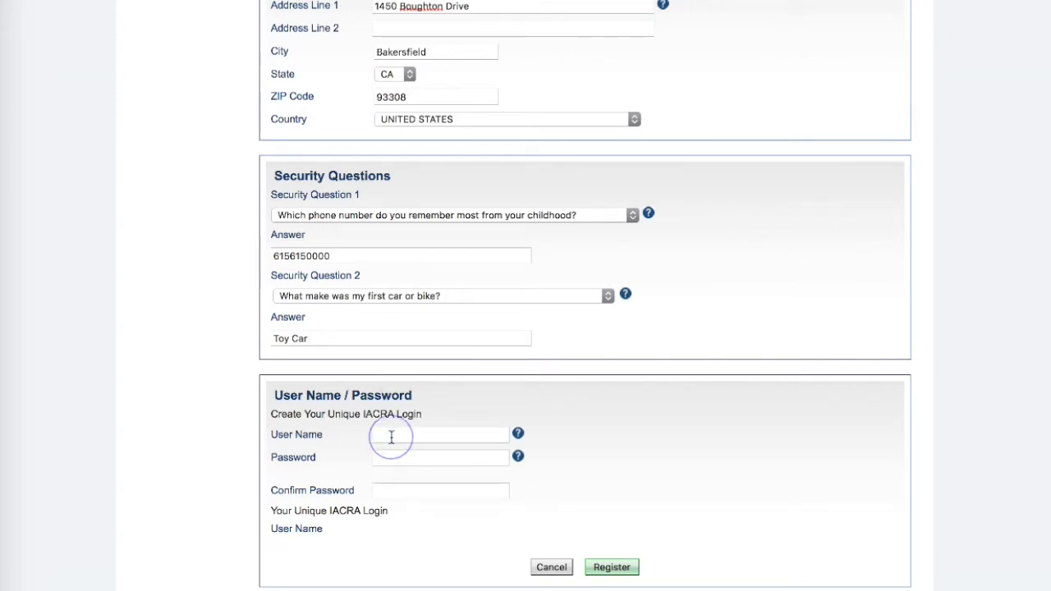
Enter the login user name, password and password confirmation, then submit the registration.
type("john.")
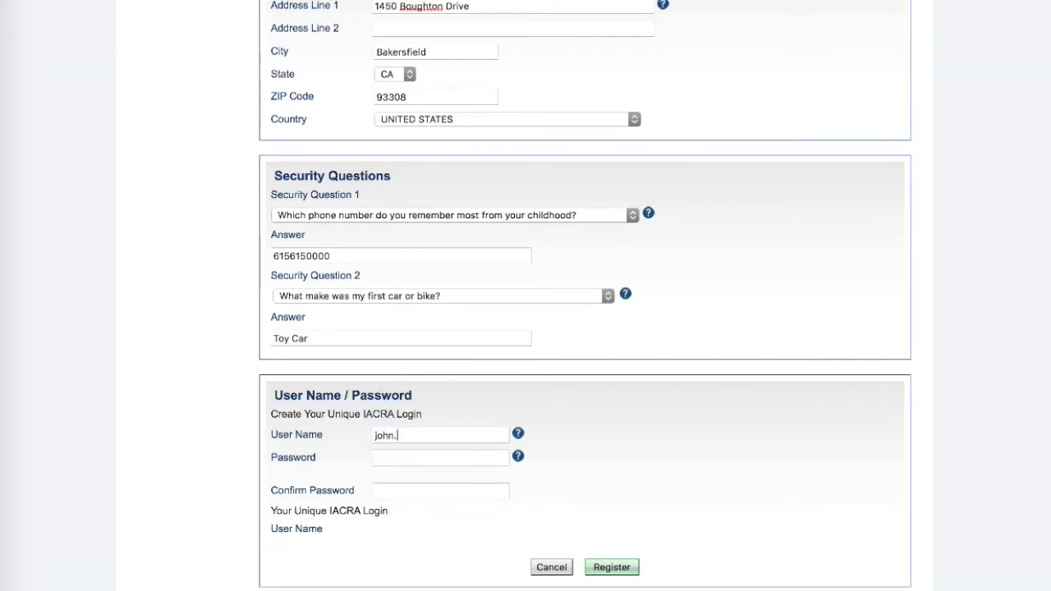
type("smith")
key("Tab")
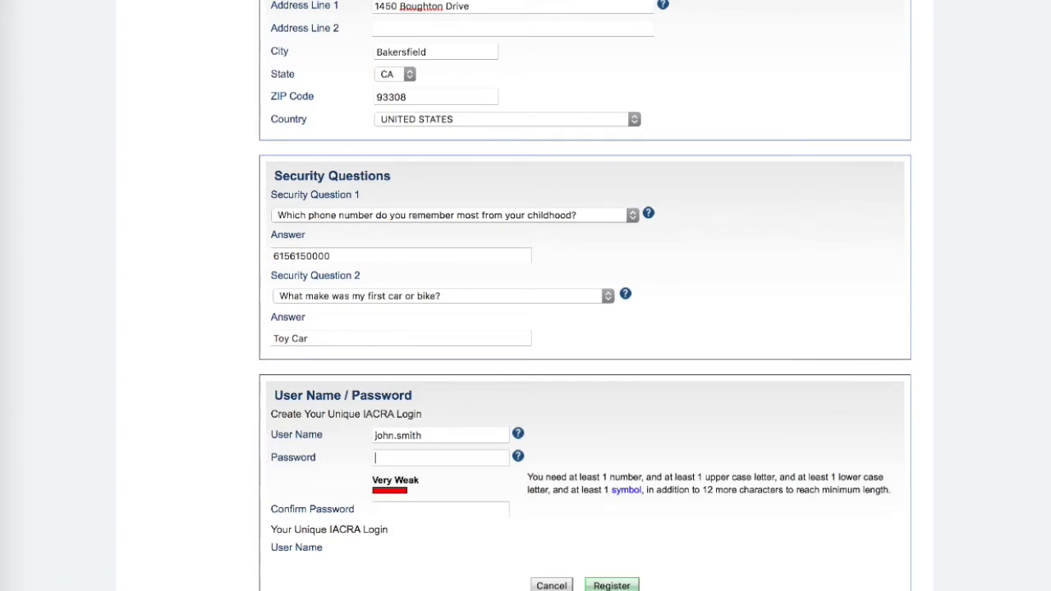
type("Pass")
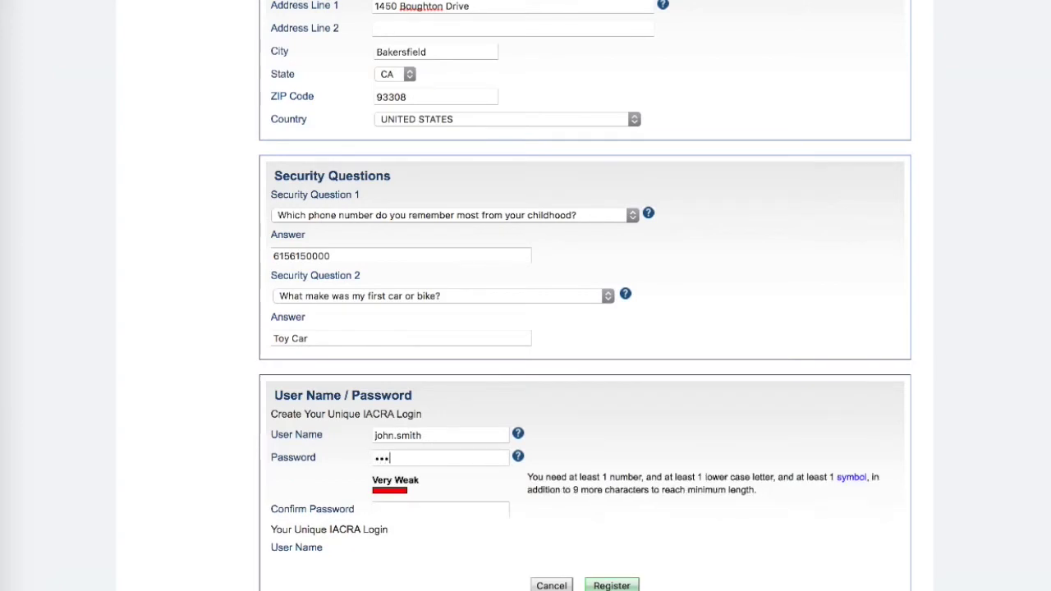
type("wor1")
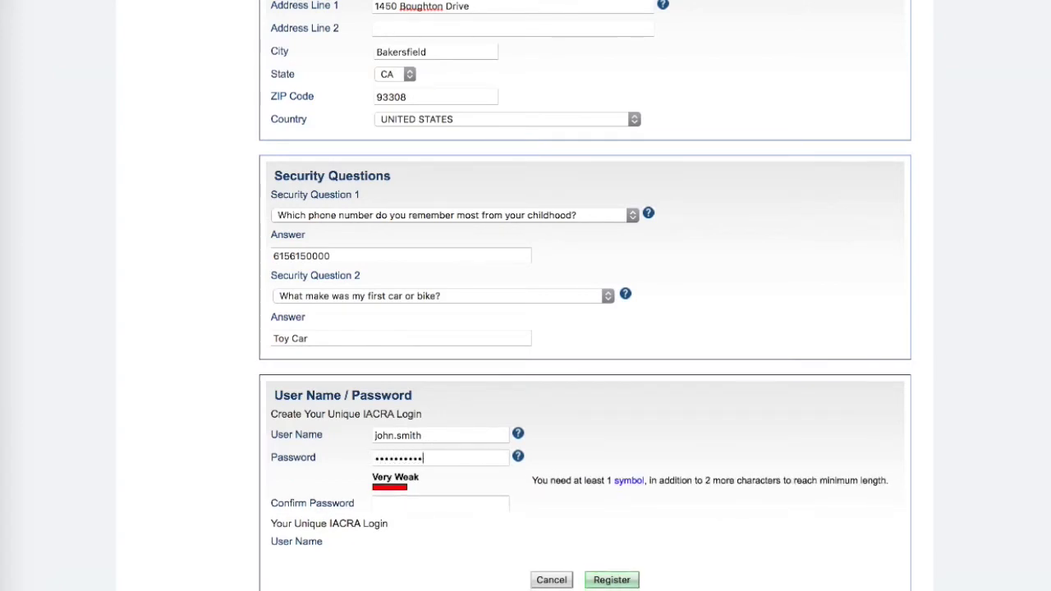
type("3!")
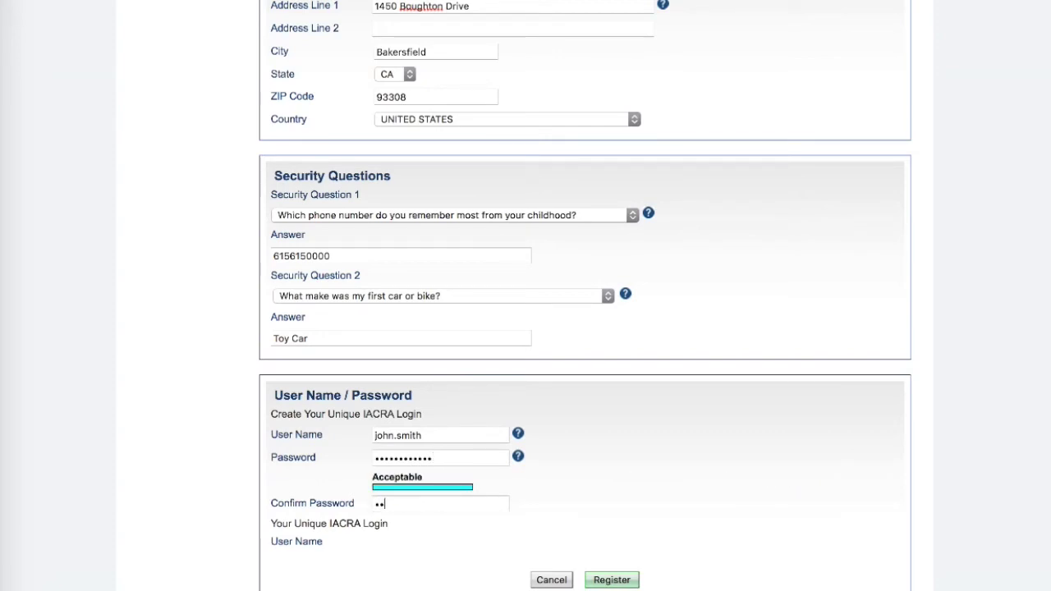
type("Password12")
left_click(608, 581)
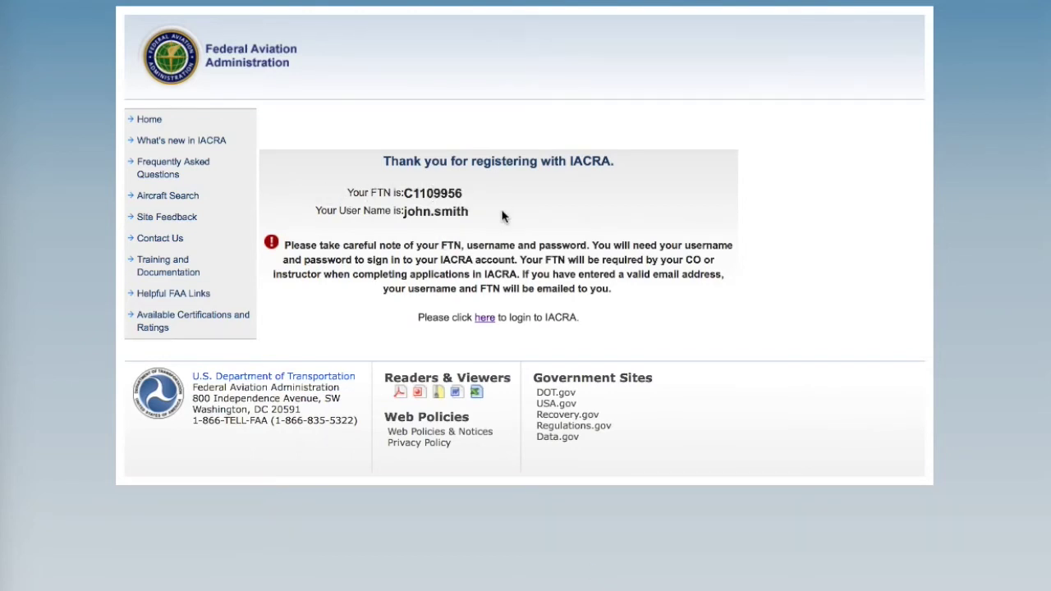
Log in with the new account and accept the TOS as APPLICANT.
left_click(485, 319)
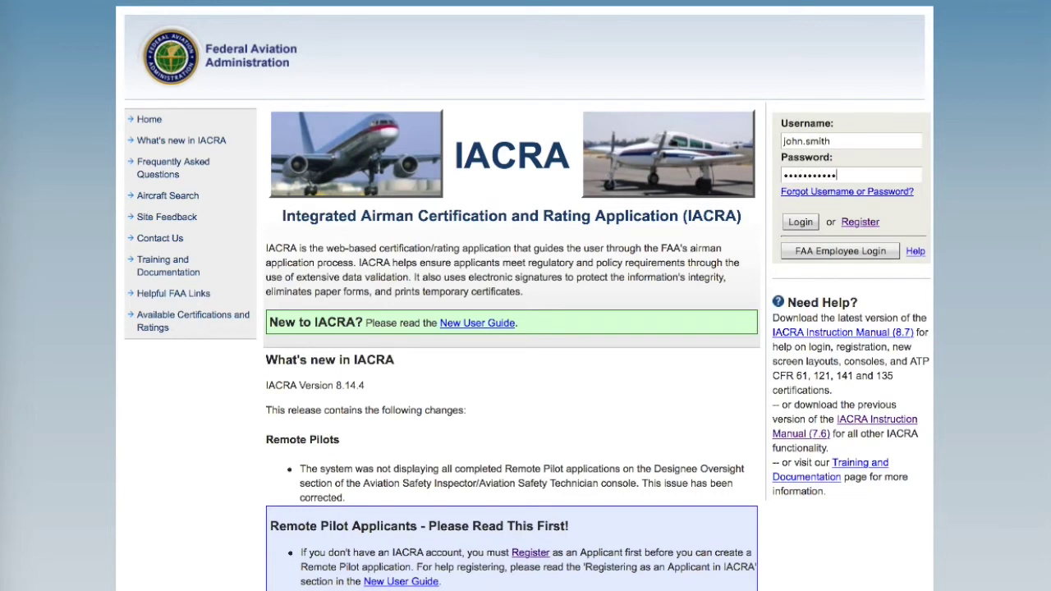
left_click(805, 225)
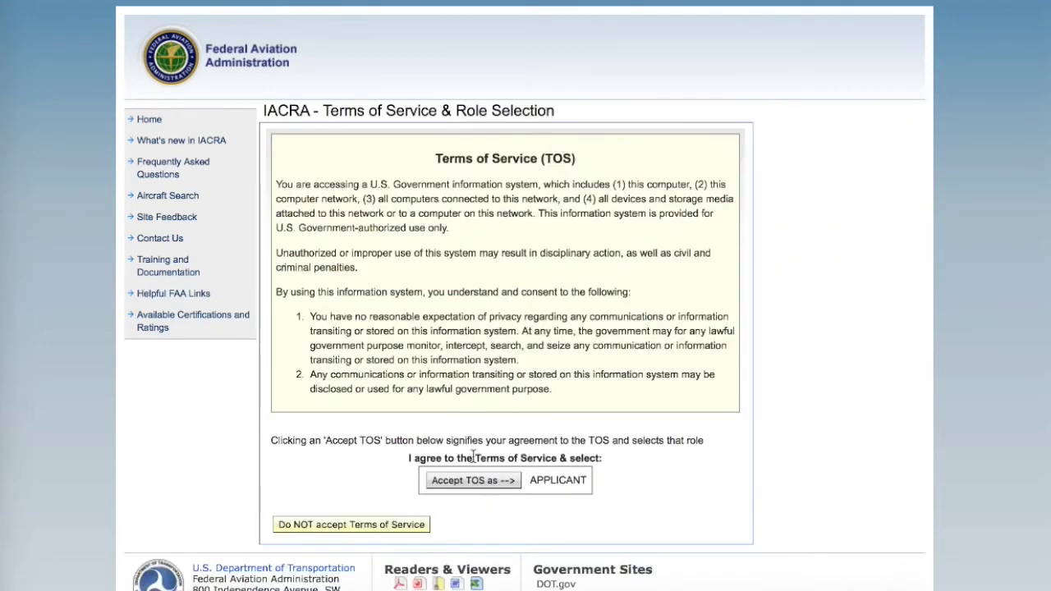
left_click(487, 485)
left_click(479, 489)
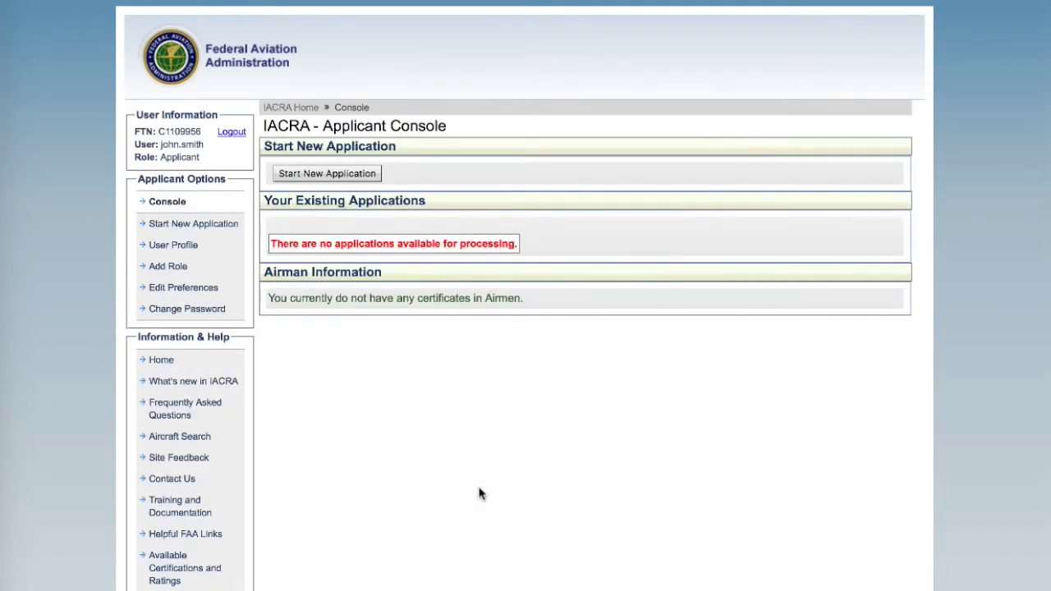
Start a new Pilot-type application for the Student Pilot certificate.
left_click(344, 177)
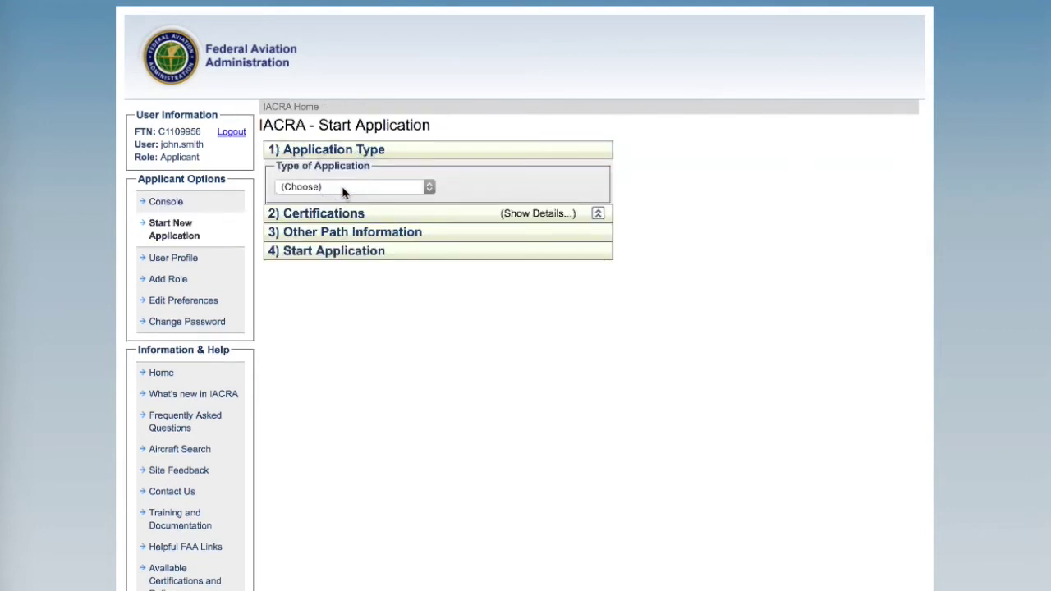
left_click(343, 187)
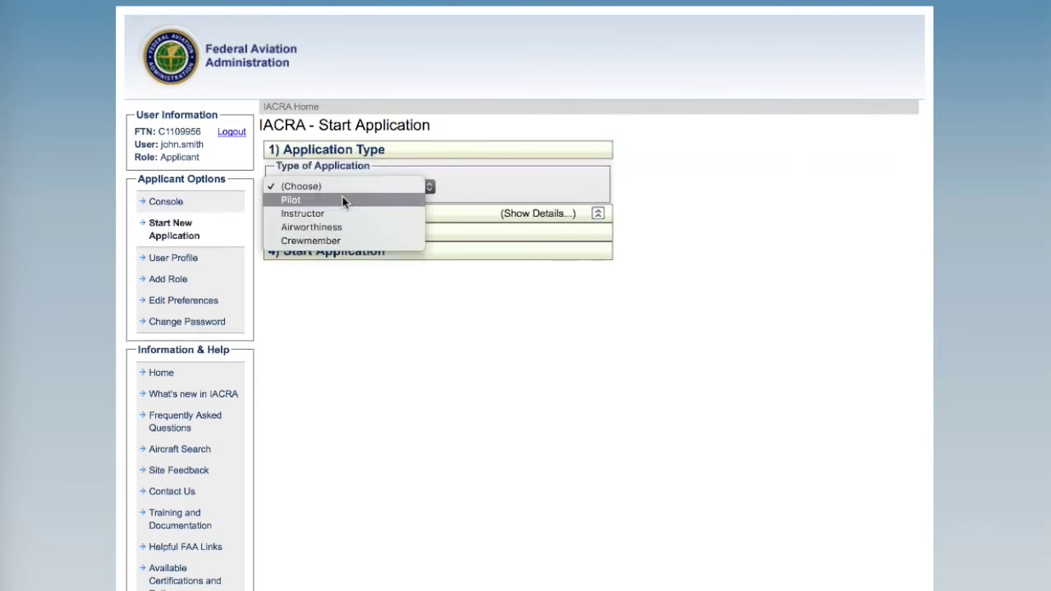
left_click(343, 201)
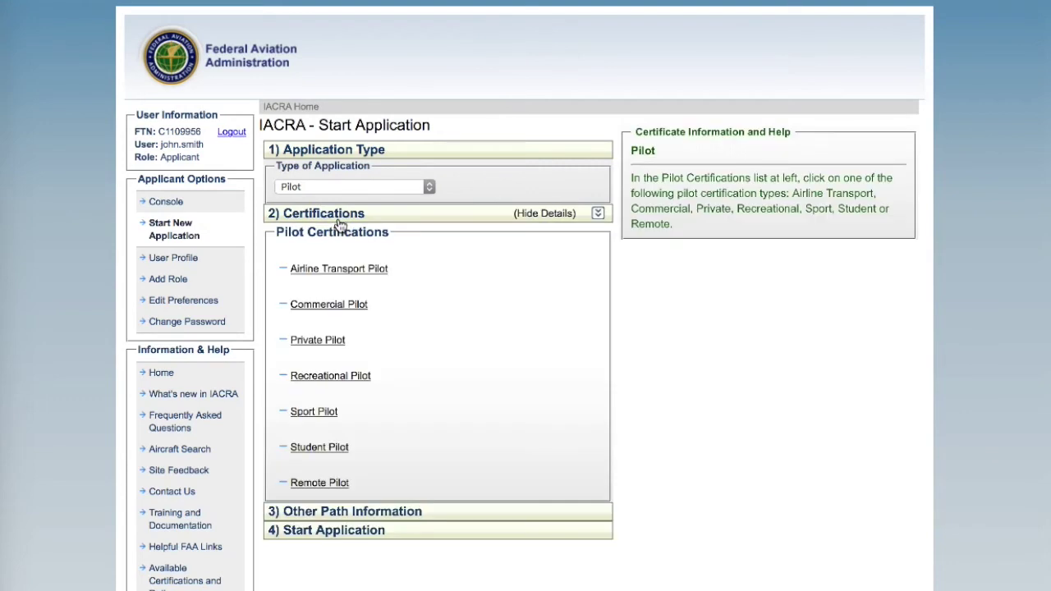
left_click(325, 449)
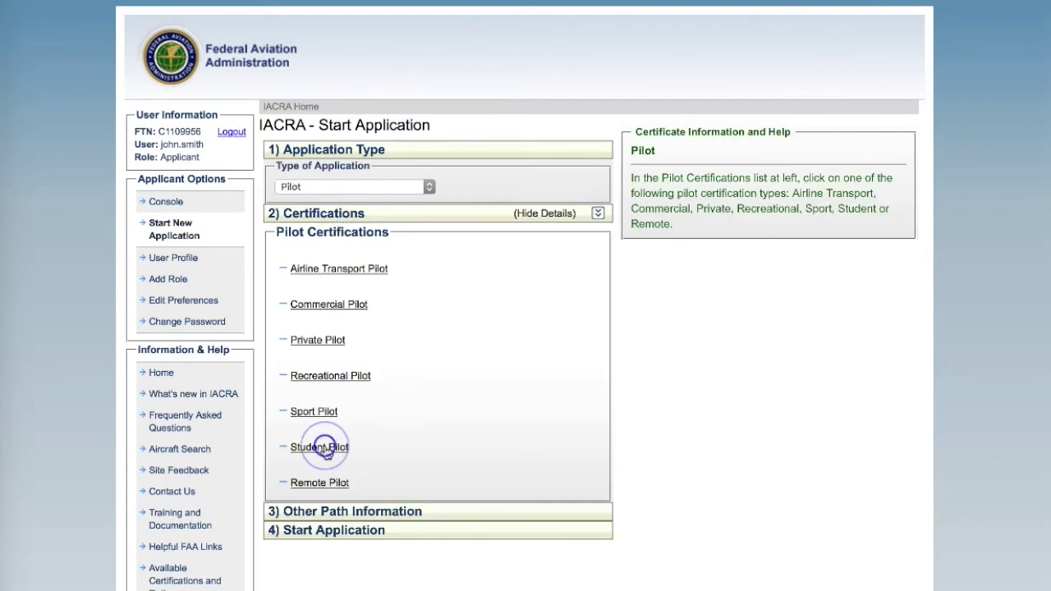
scroll(325, 449, "down", 1)
scroll(326, 453, "down", 3)
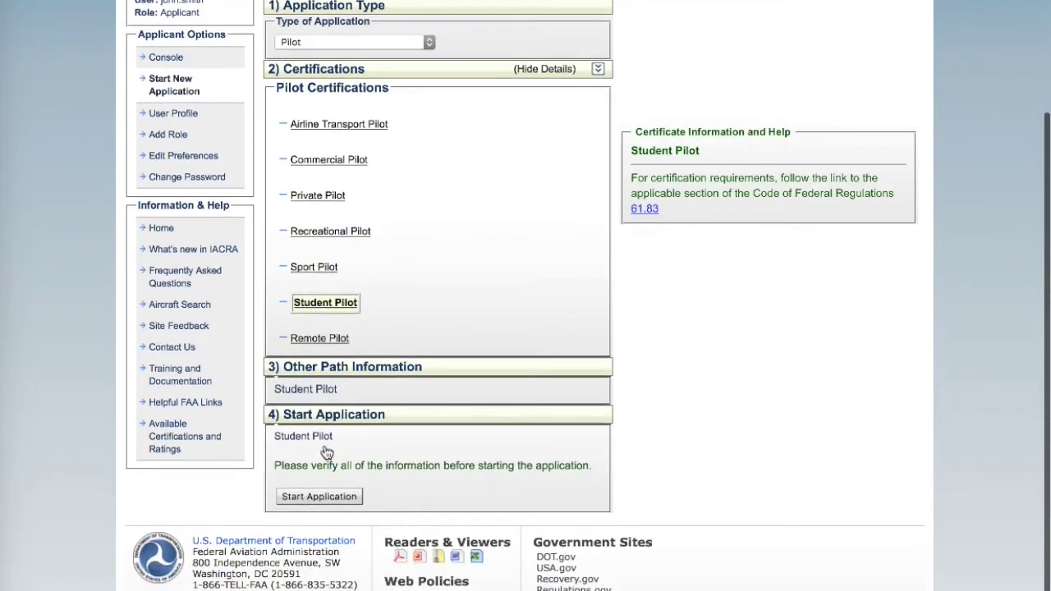
left_click(319, 484)
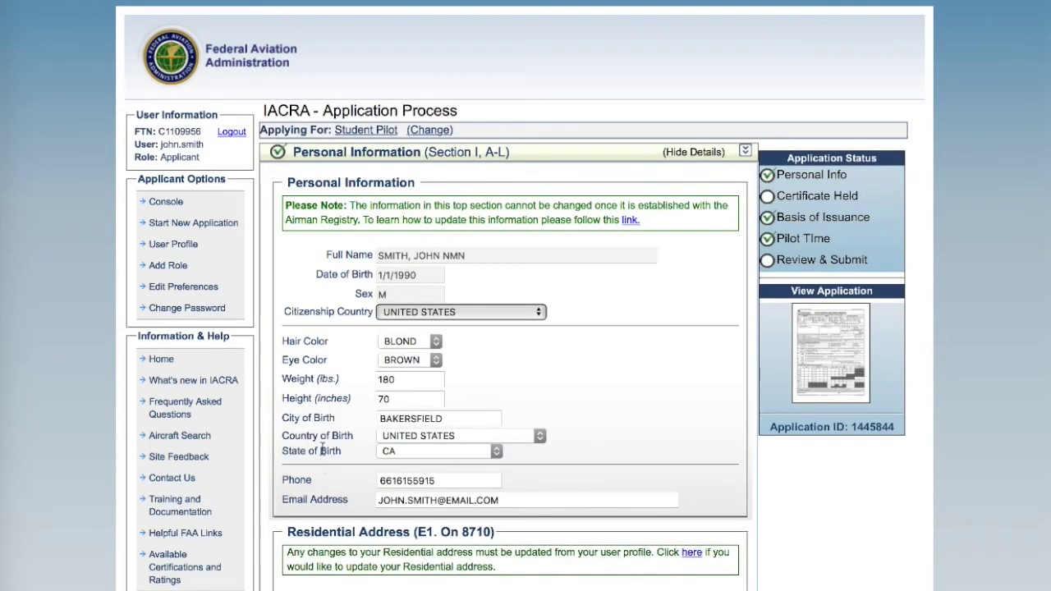
Save the completed Personal Information section.
scroll(326, 360, "down", 4)
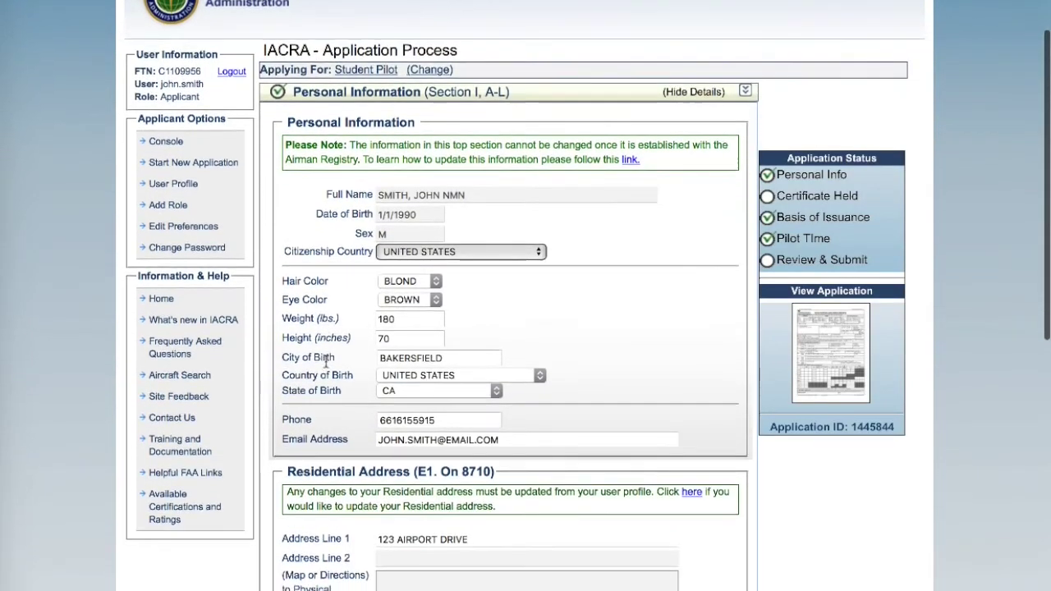
scroll(326, 362, "down", 3)
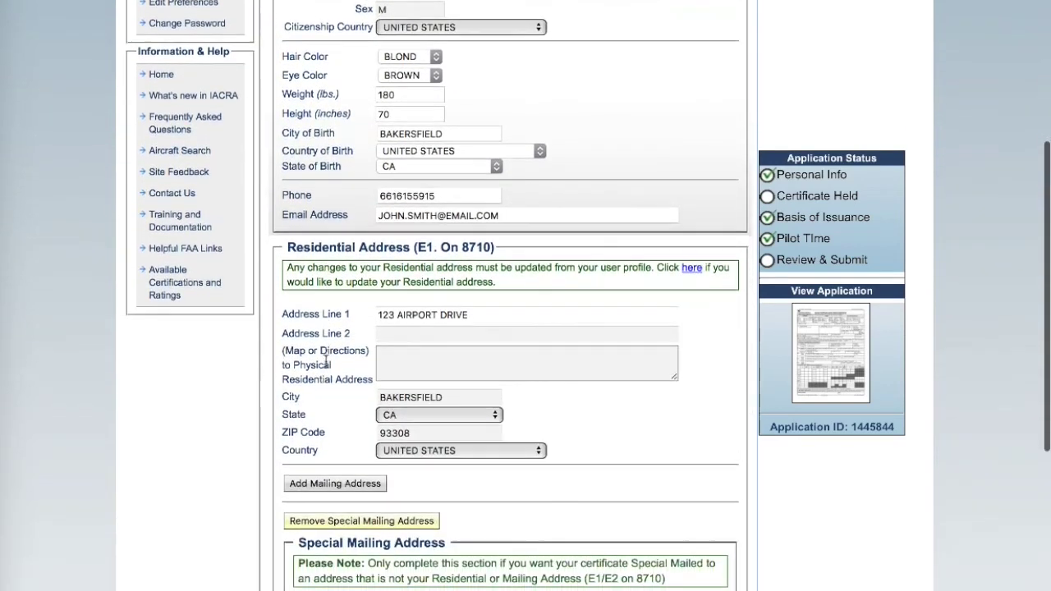
scroll(326, 362, "down", 7)
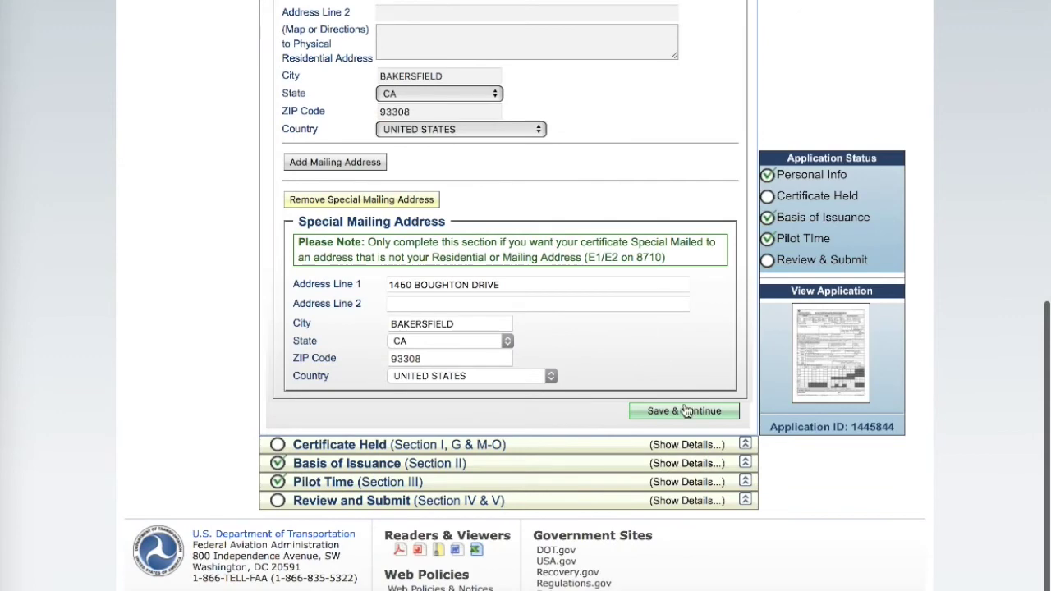
left_click(689, 417)
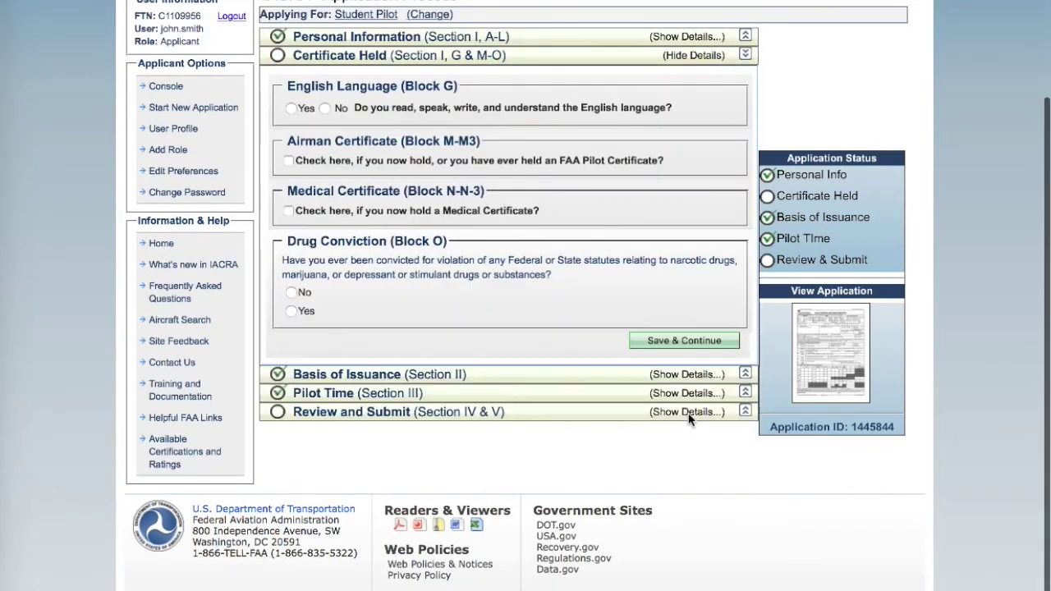
In Certificate Held, answer Yes to English and No to drug conviction, then save.
left_click(291, 111)
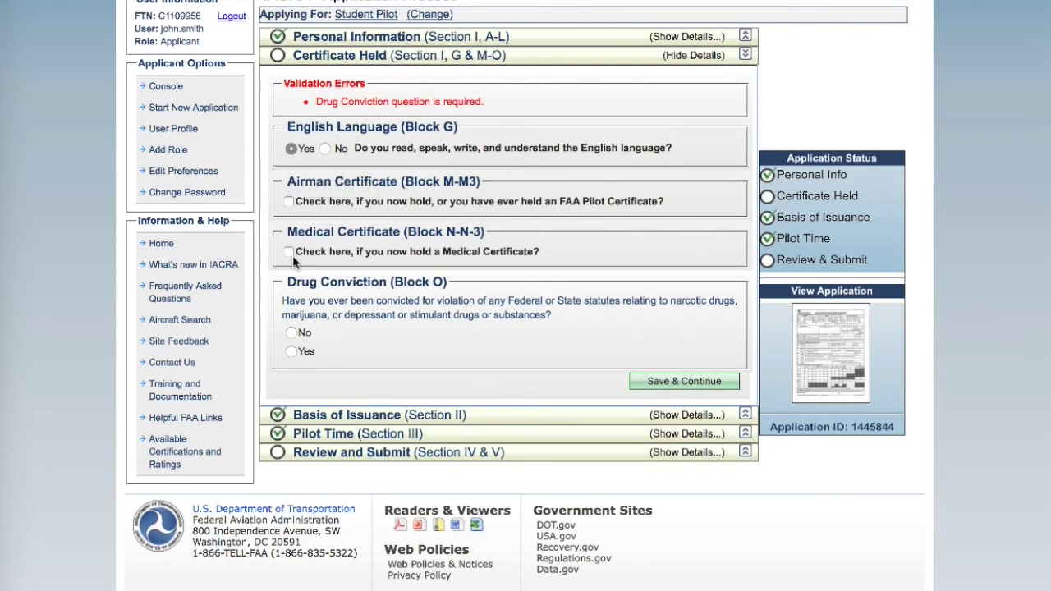
left_click(292, 334)
left_click(696, 383)
left_click(687, 340)
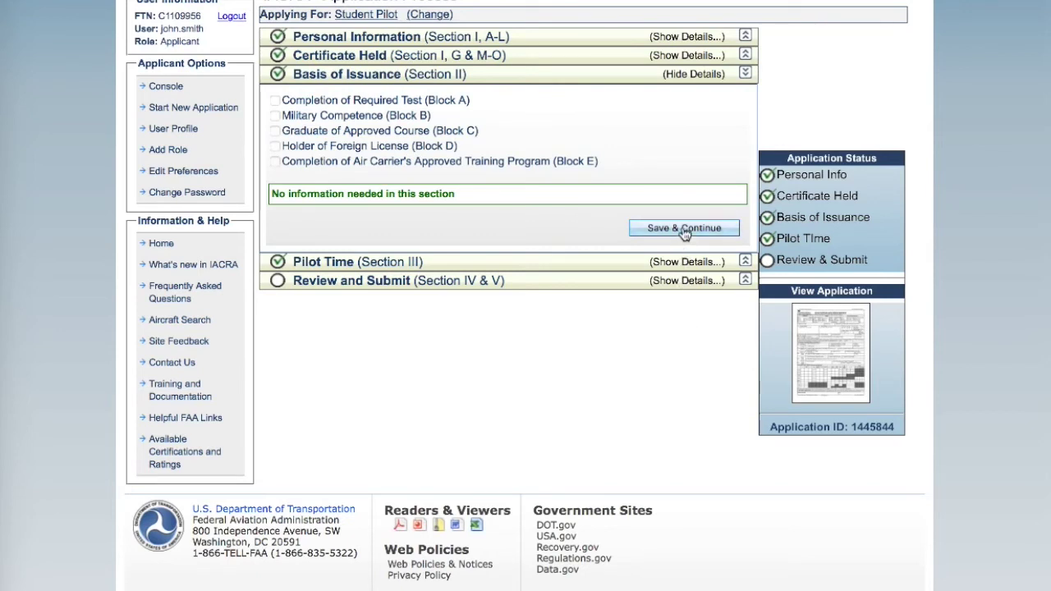
Save the Basis of Issuance and Pilot Time sections to reach Review and Submit.
left_click(684, 230)
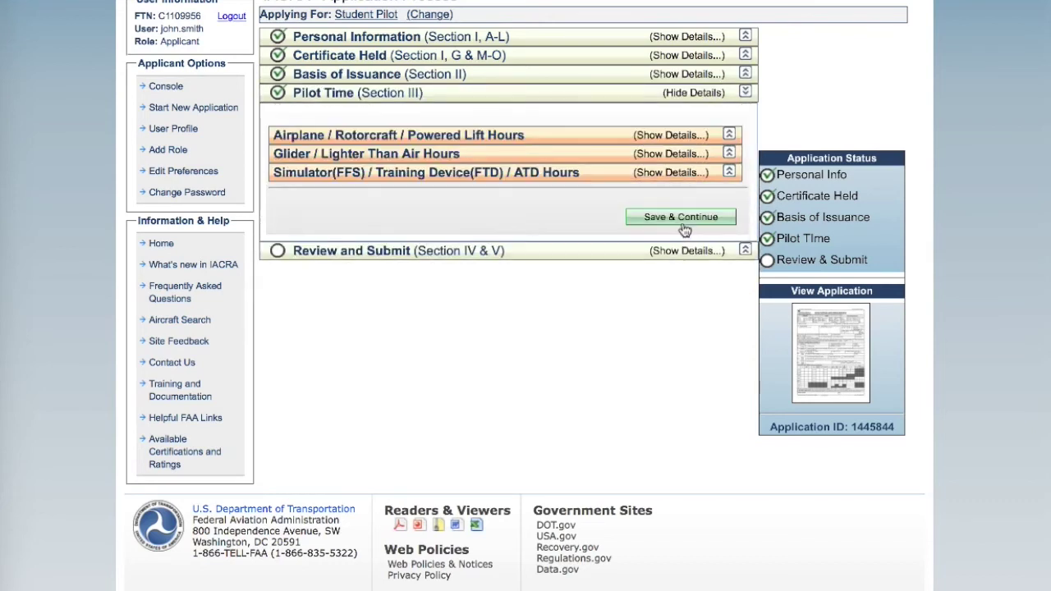
left_click(683, 227)
left_click(684, 228)
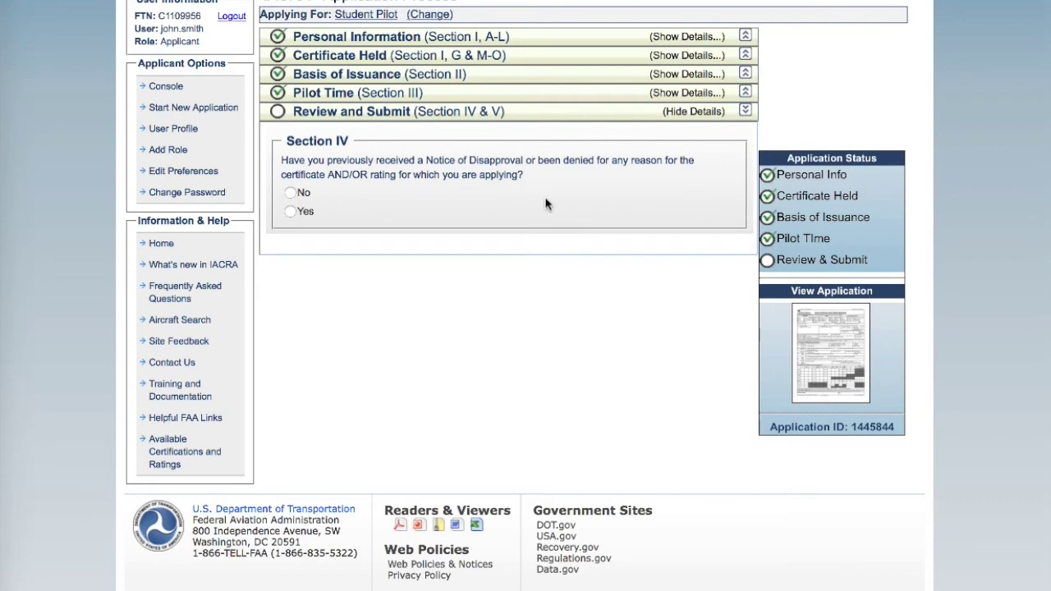
Select No for the Section IV prior disapproval question and display the generated application copy.
left_click(290, 193)
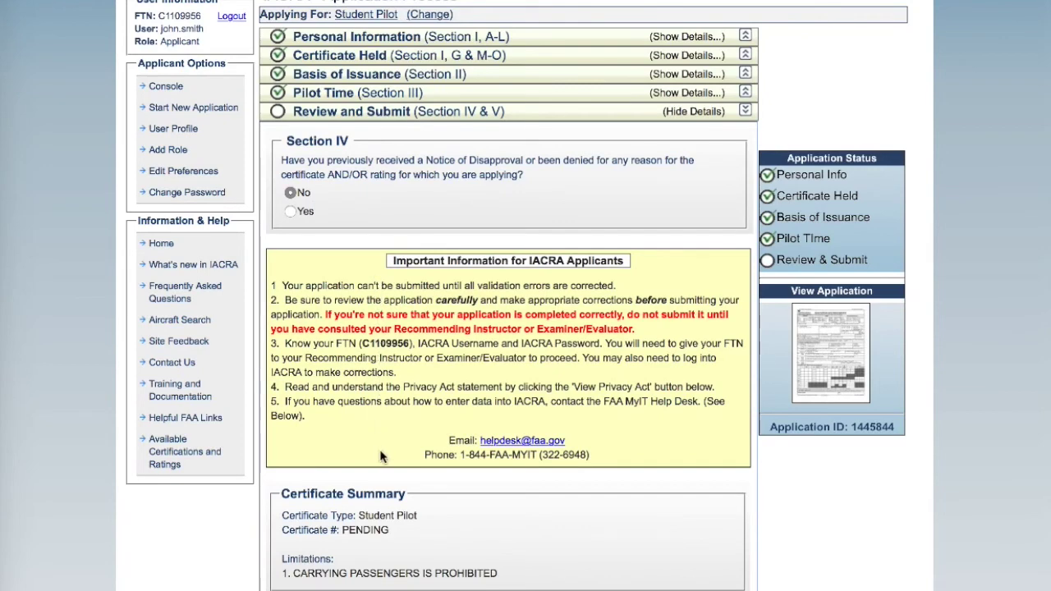
scroll(381, 457, "down", 3)
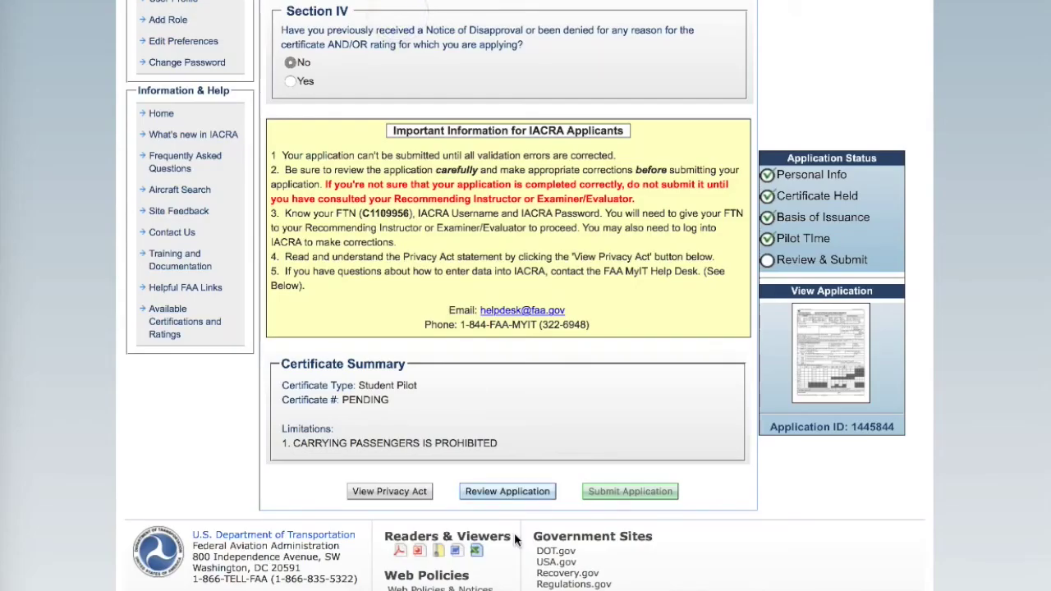
left_click(510, 494)
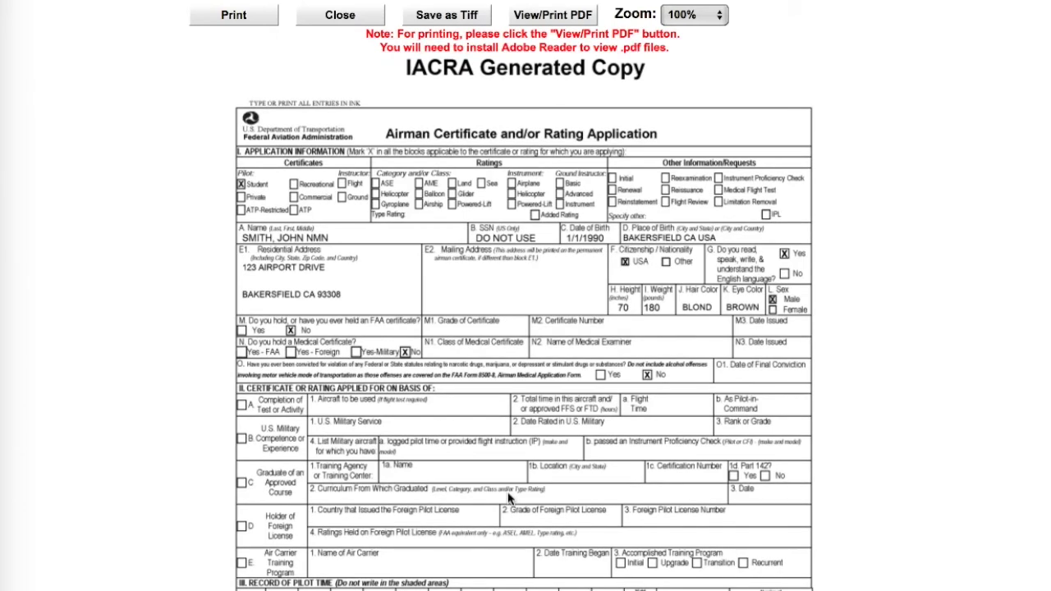
Scroll through the generated Airman Certificate application copy, then close it.
scroll(509, 498, "down", 4)
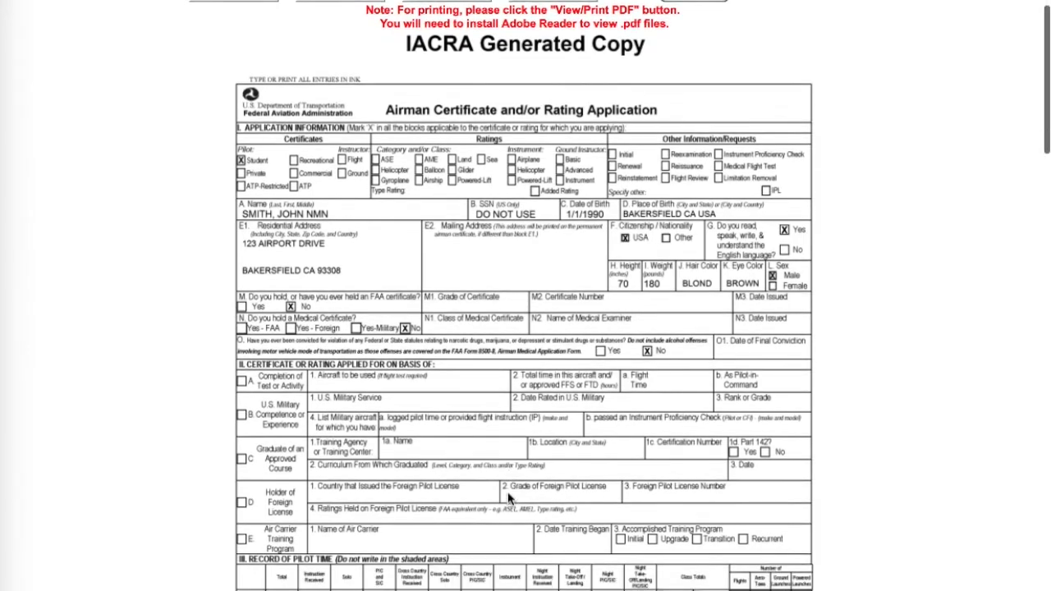
scroll(509, 498, "down", 10)
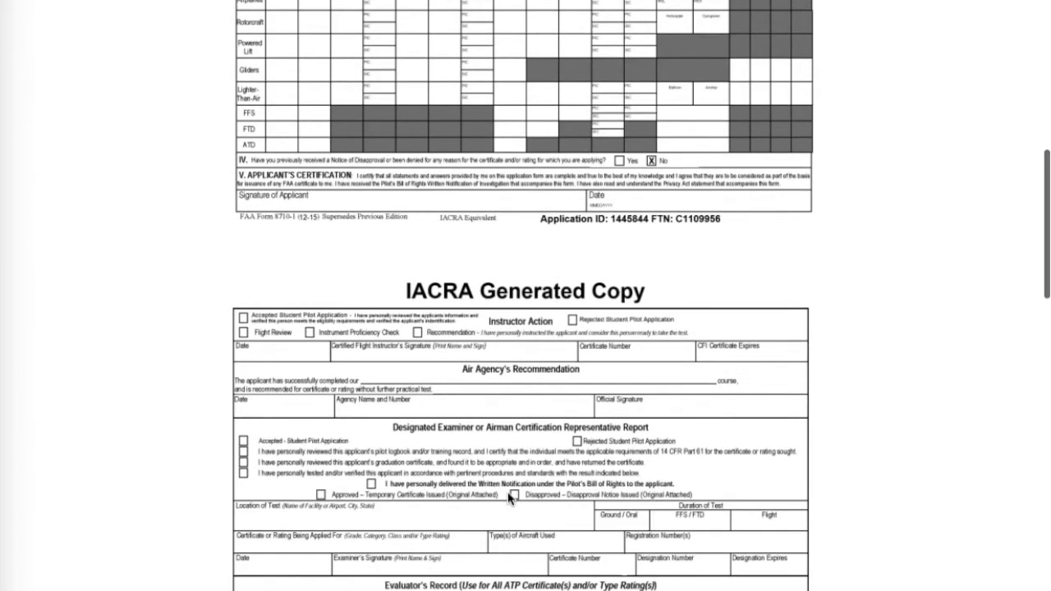
scroll(509, 498, "down", 12)
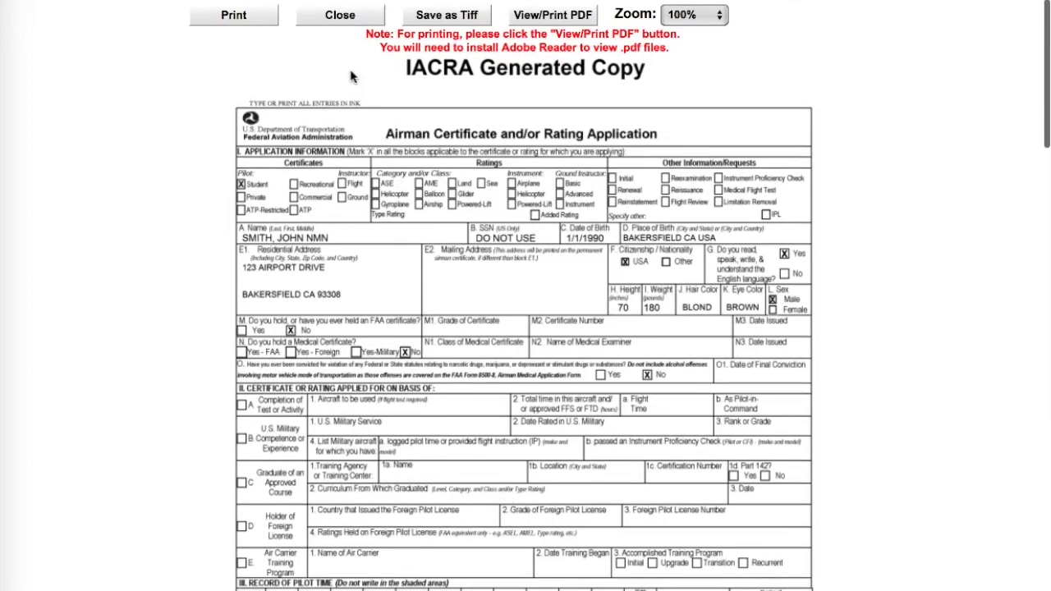
left_click(340, 17)
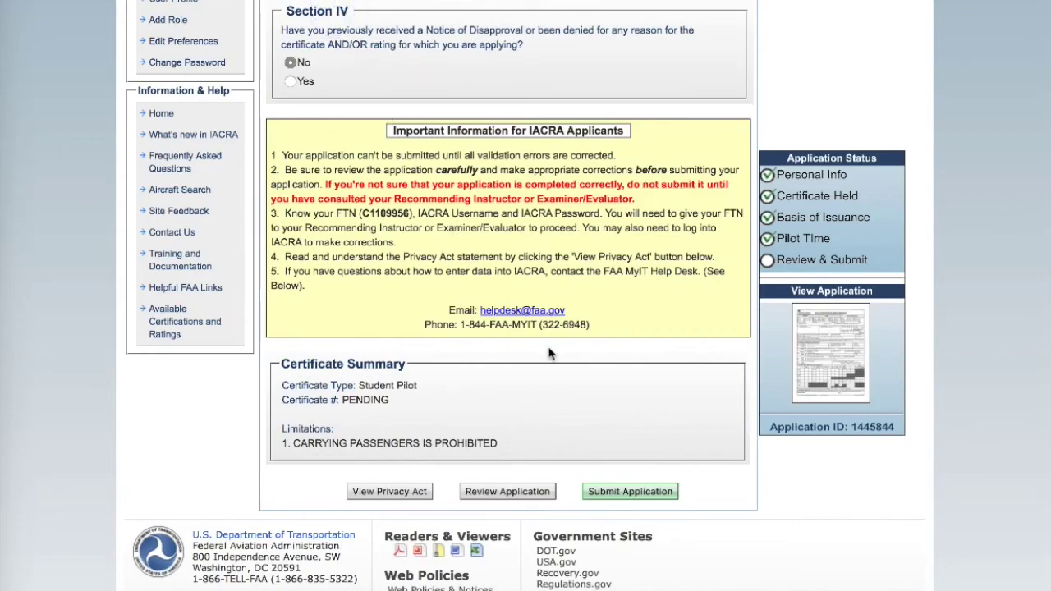
Submit the Student Pilot application from the Review and Submit page.
left_click(626, 492)
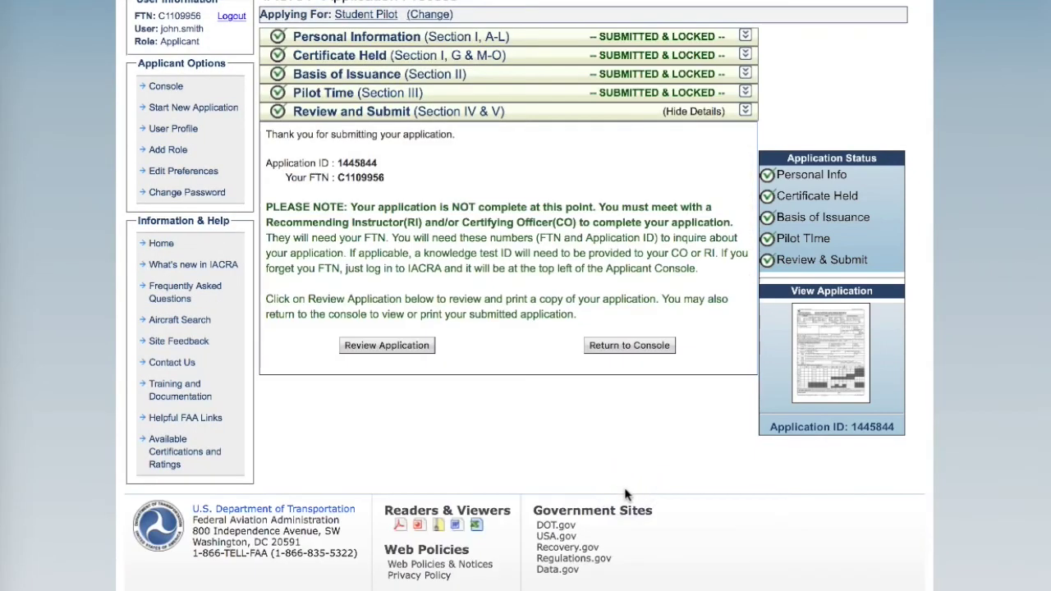